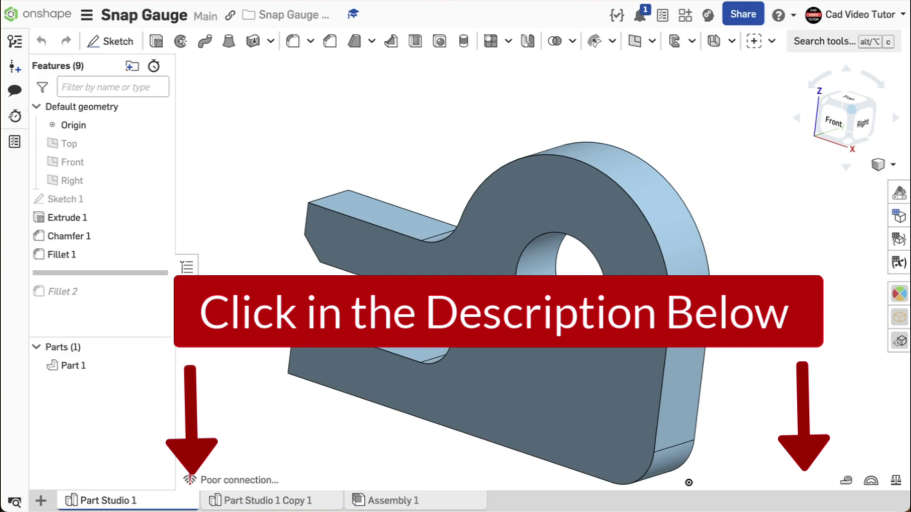
Orbit the view in the Snap Gauge Part Studio.
right_click_drag(689, 483, 738, 457)
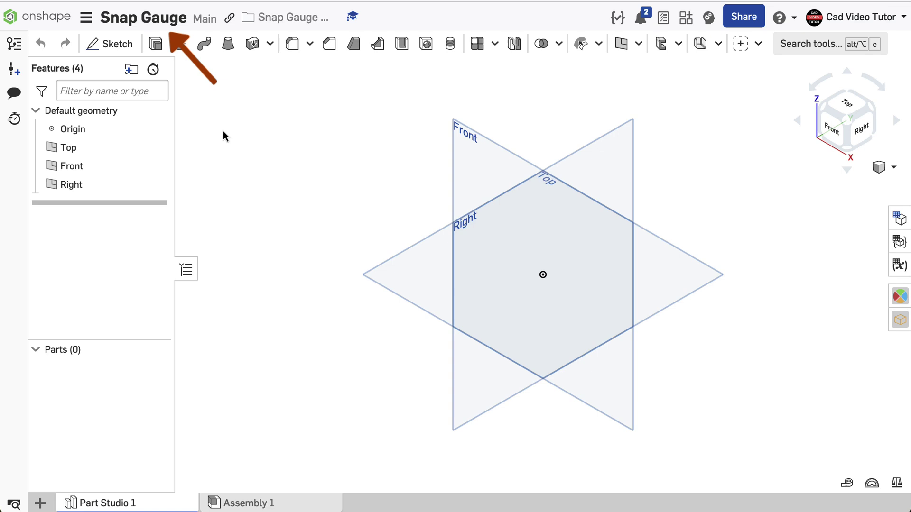
Set the workspace units to Millimeter for length and Gram for mass.
left_click(87, 19)
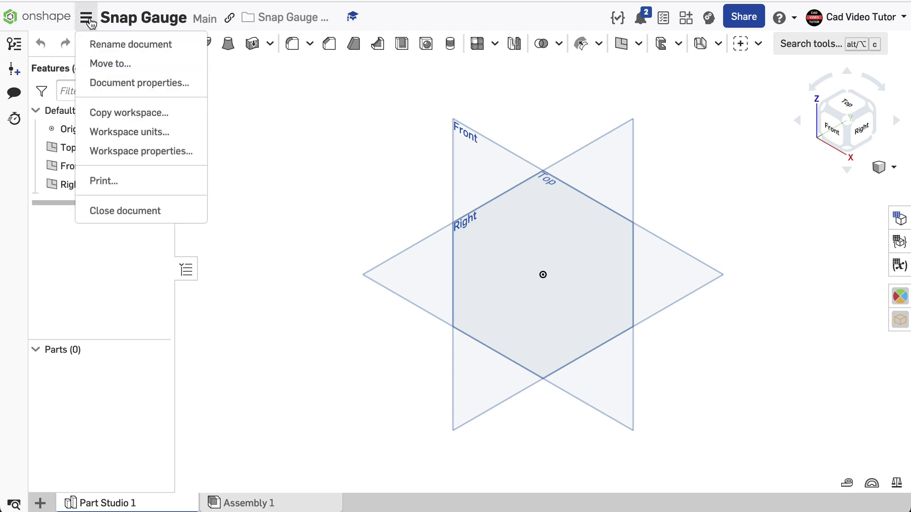
left_click(102, 131)
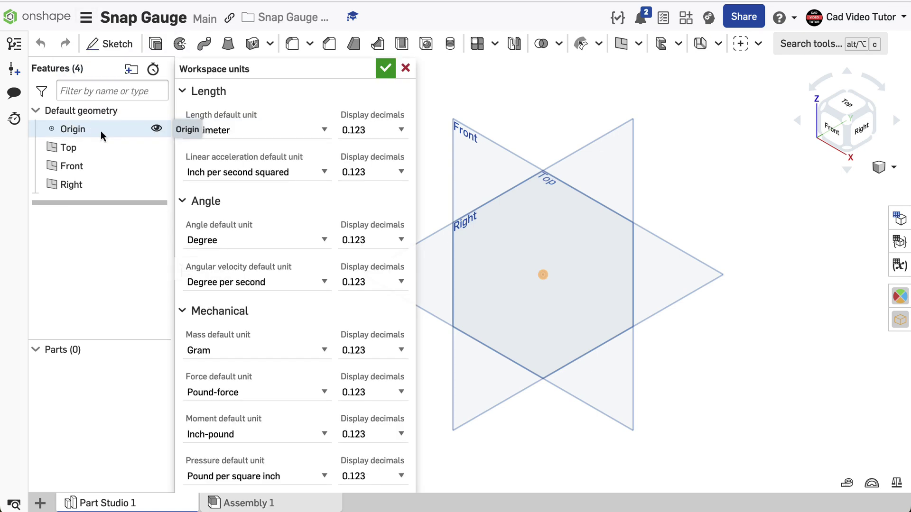
left_click(326, 132)
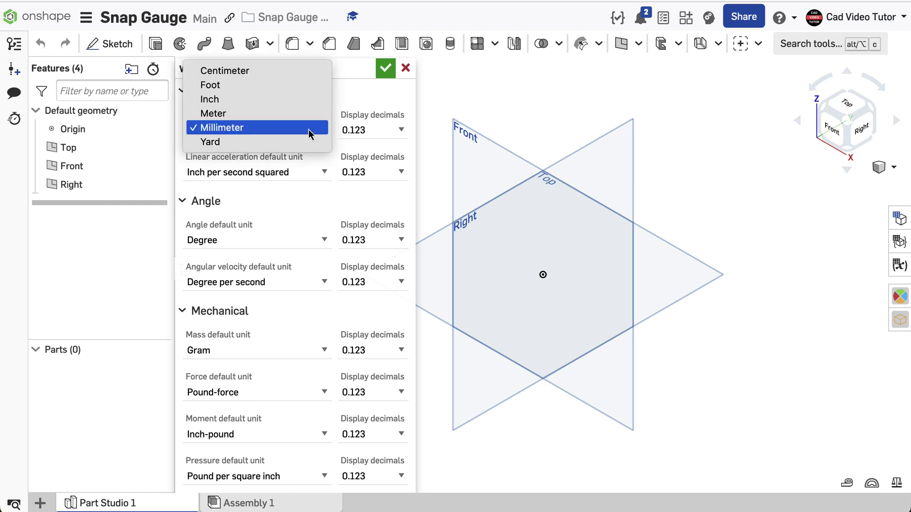
left_click(311, 129)
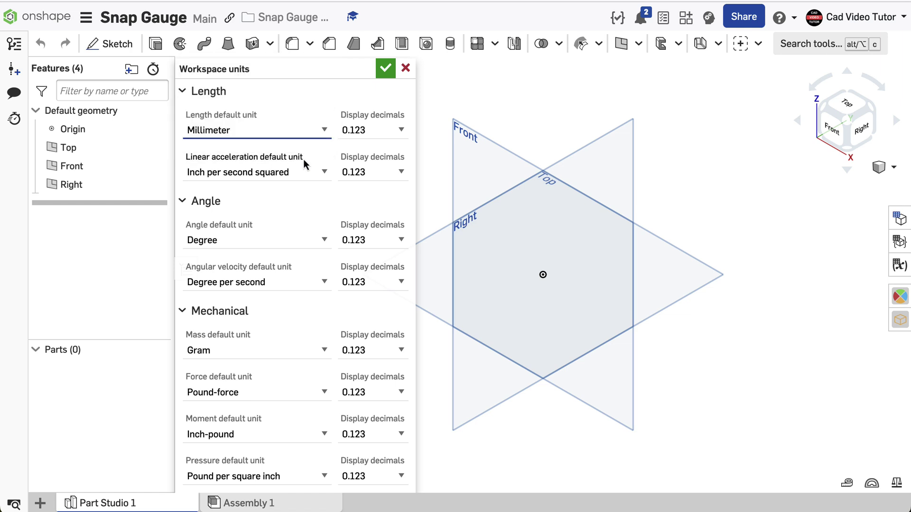
left_click(323, 352)
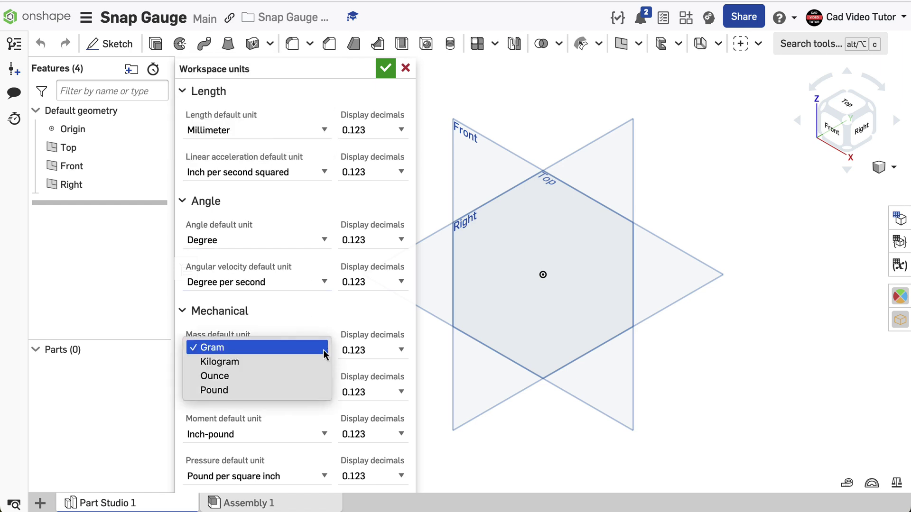
left_click(287, 349)
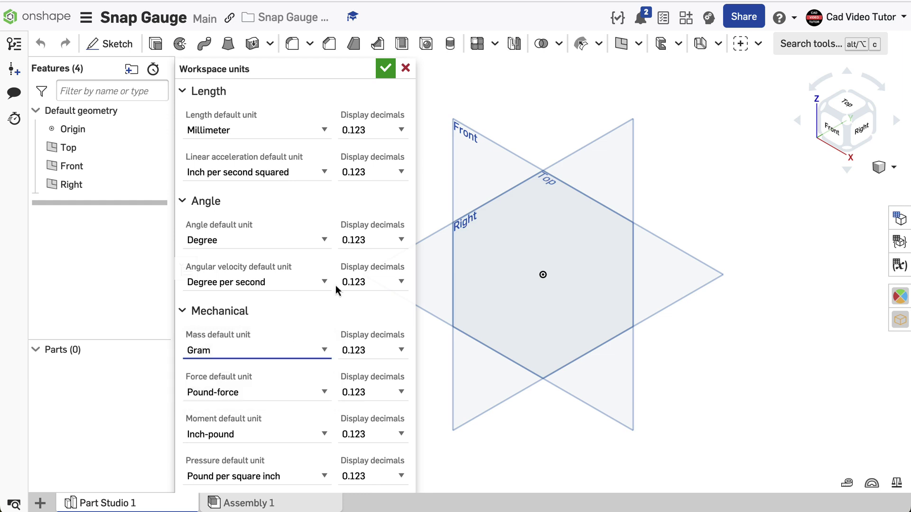
left_click(386, 68)
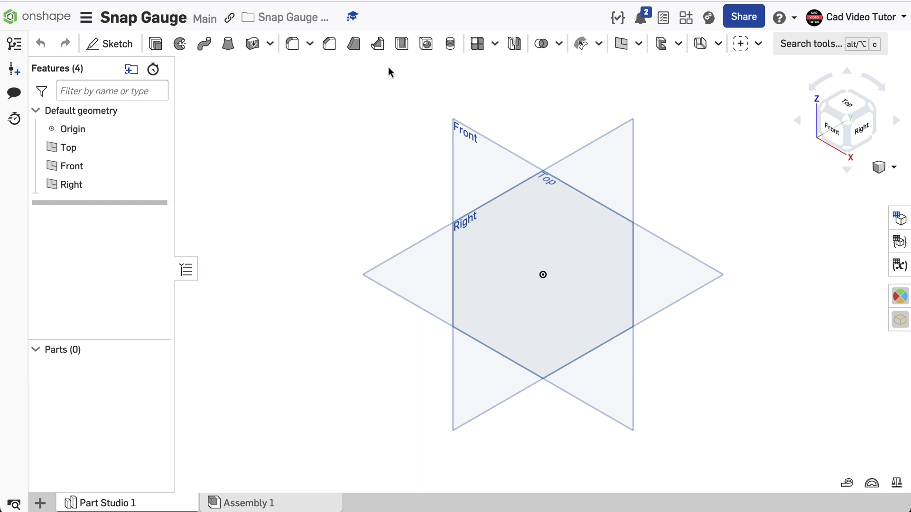
Start a sketch on the Front plane, viewed normal, with the default planes hidden.
left_click(117, 44)
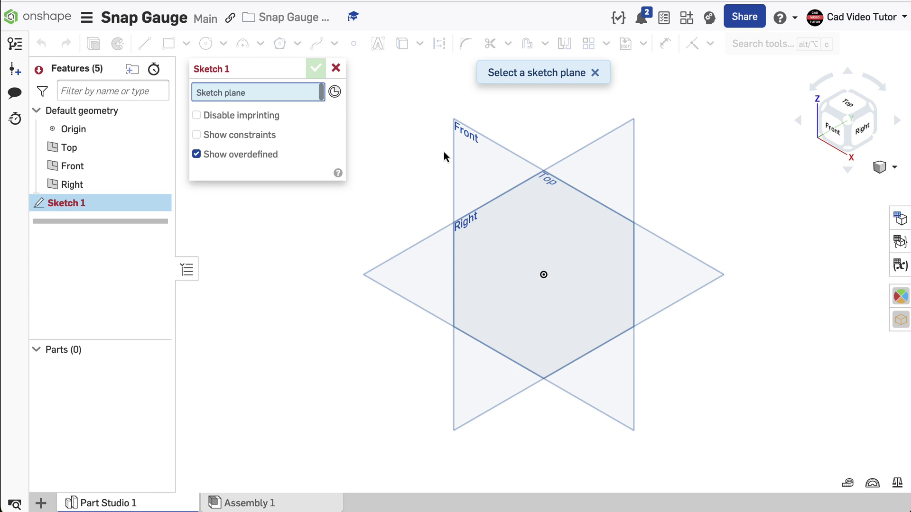
left_click(465, 153)
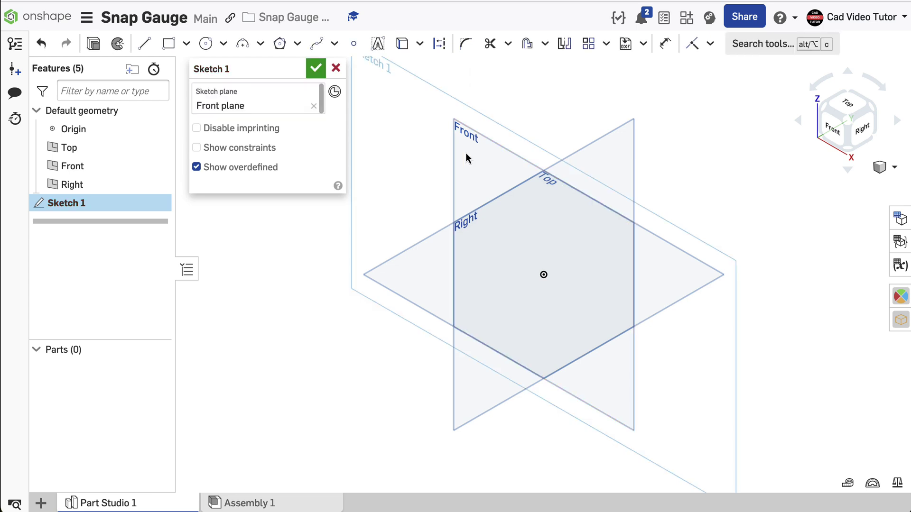
key("n")
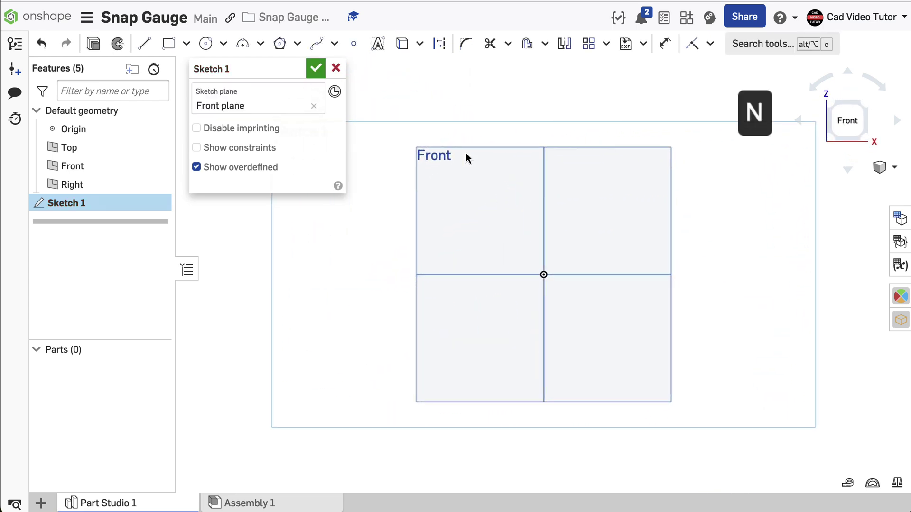
key("p")
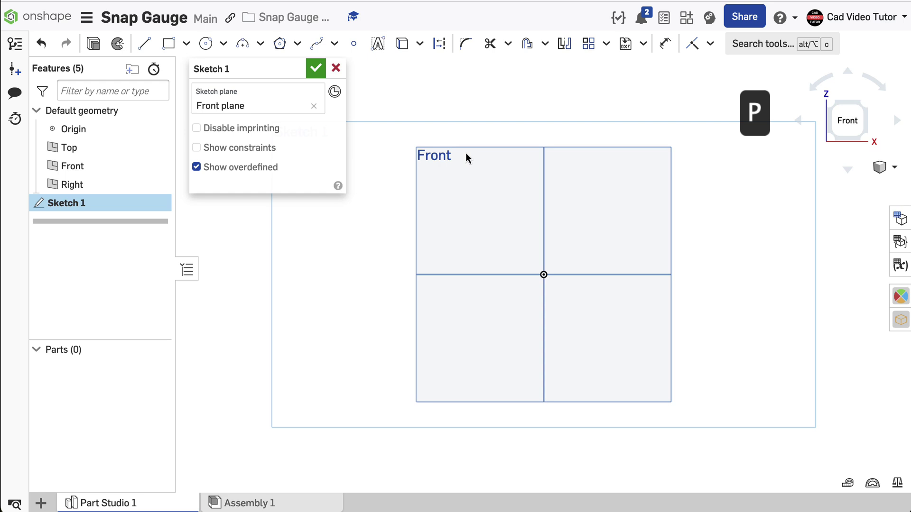
Draw a corner rectangle from the origin sized 100 wide by 40 tall.
left_click(186, 45)
left_click(190, 70)
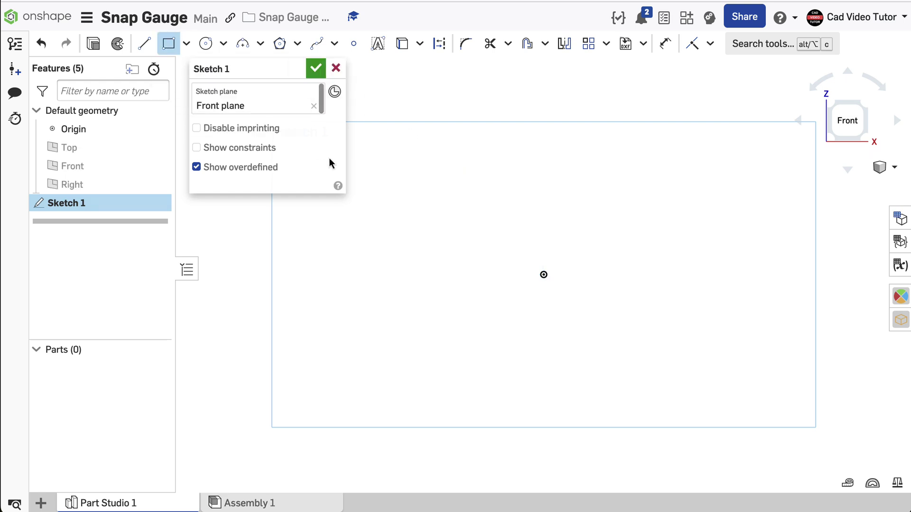
left_click(544, 274)
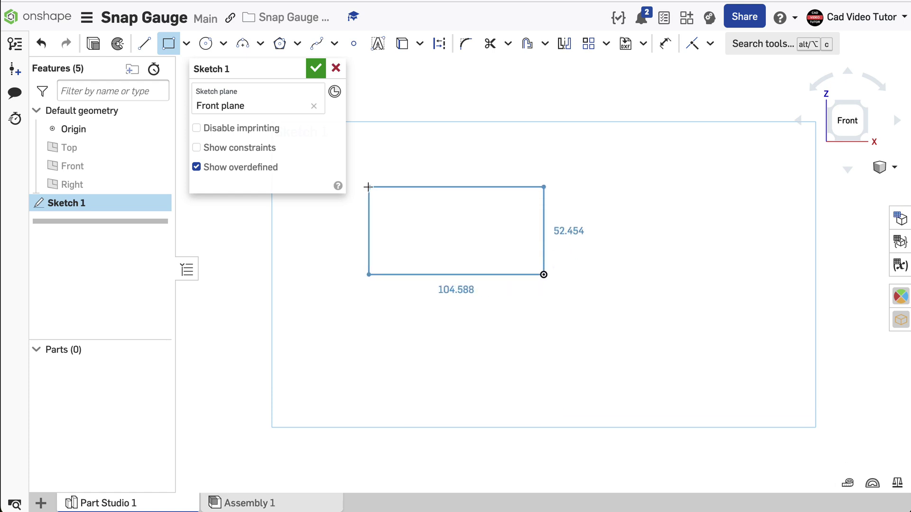
left_click(368, 187)
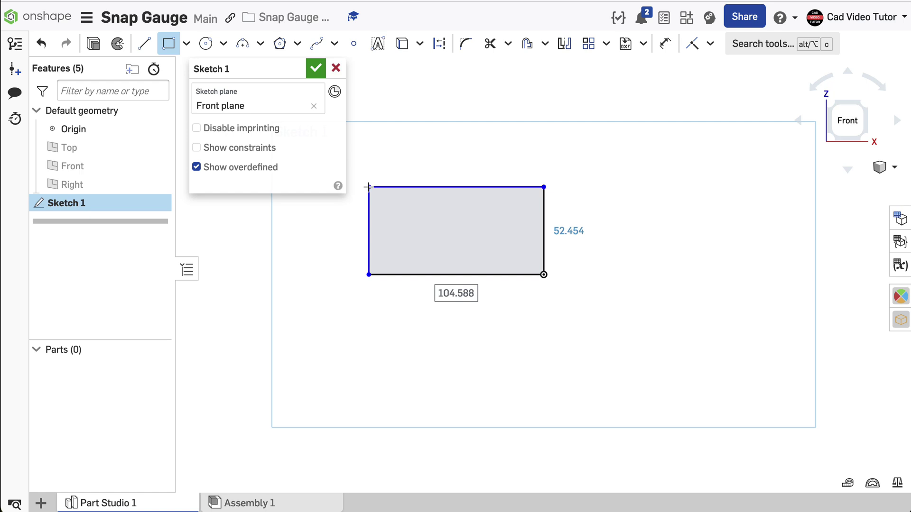
type("100")
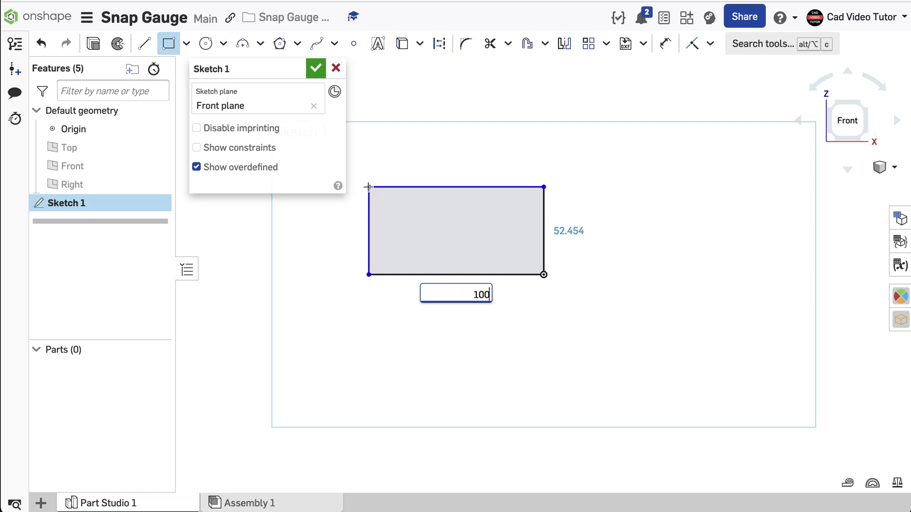
key("Tab")
type("40")
key("Return")
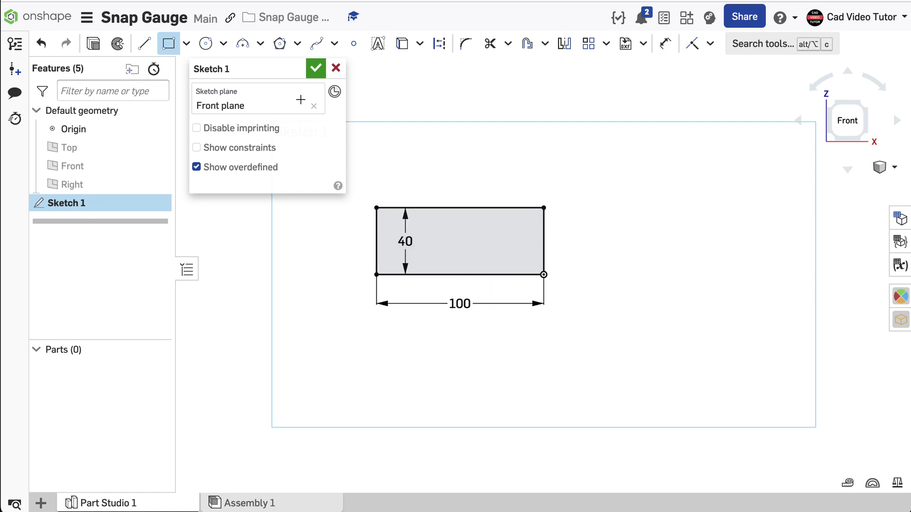
key("Escape")
Draw a centre-point arc of radius 30 on the top edge, ending at the top-right corner.
left_click(260, 44)
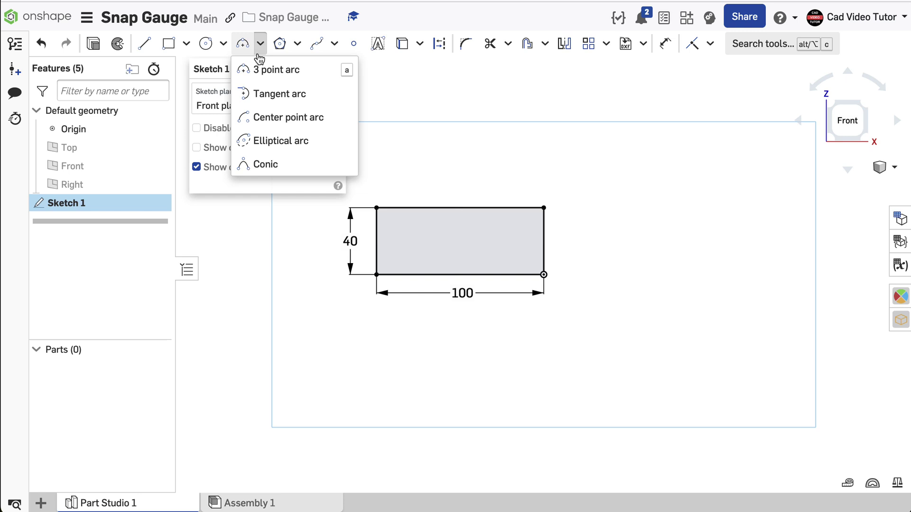
left_click(263, 118)
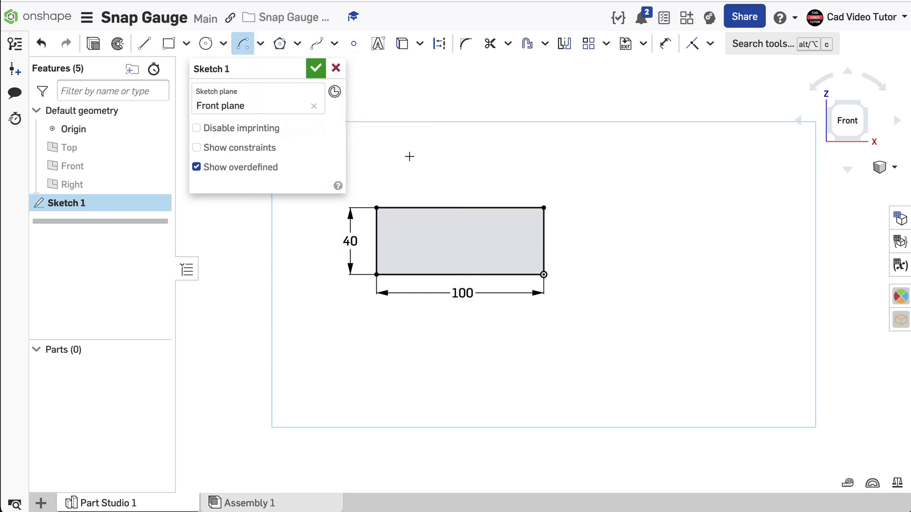
left_click(472, 207)
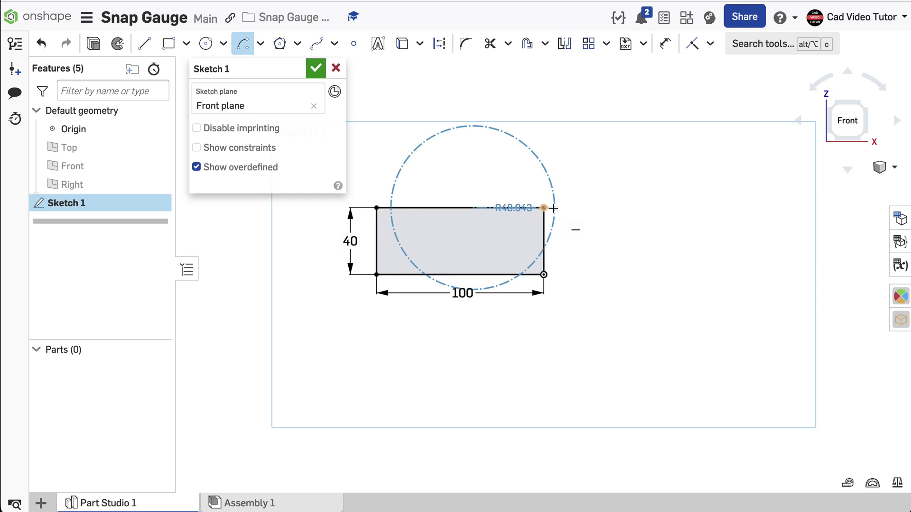
left_click(542, 207)
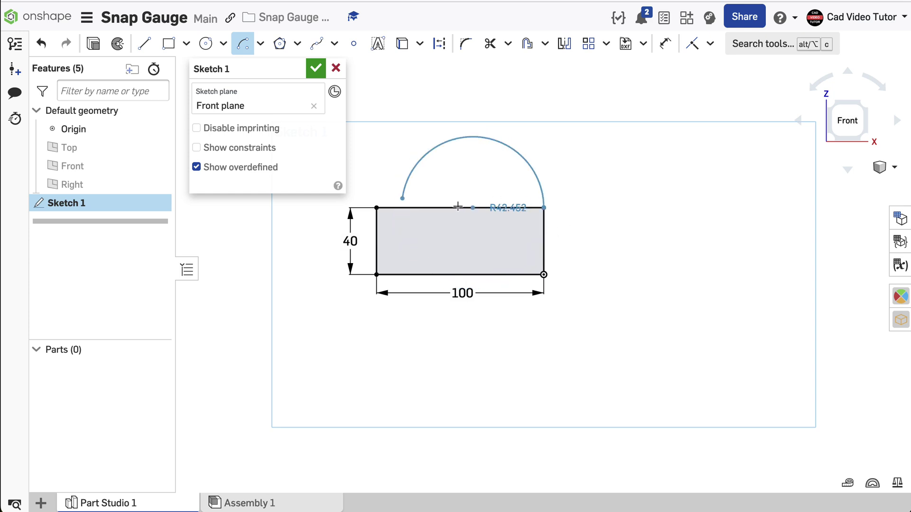
left_click(402, 207)
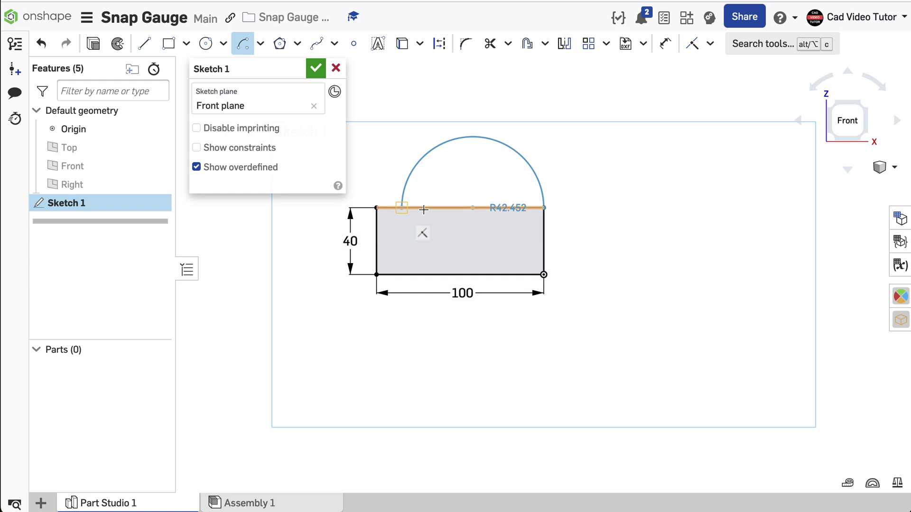
left_click(423, 210)
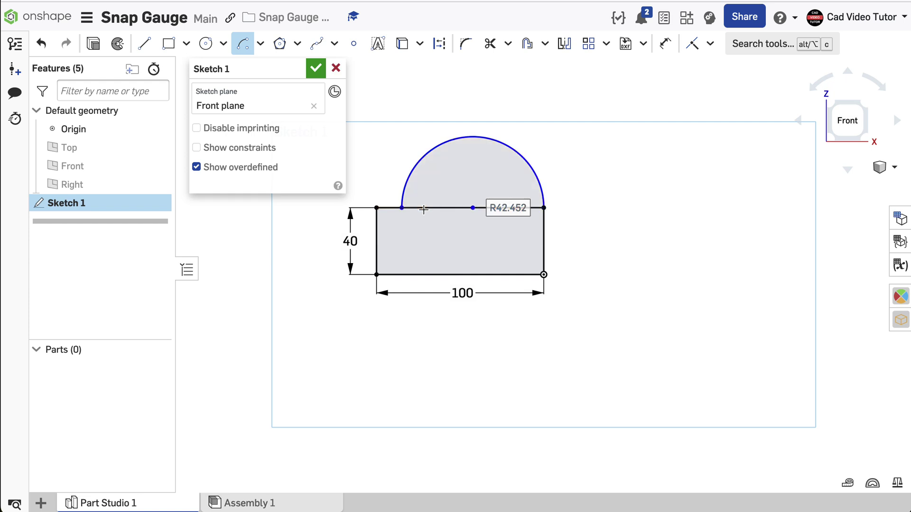
type("30")
key("Return")
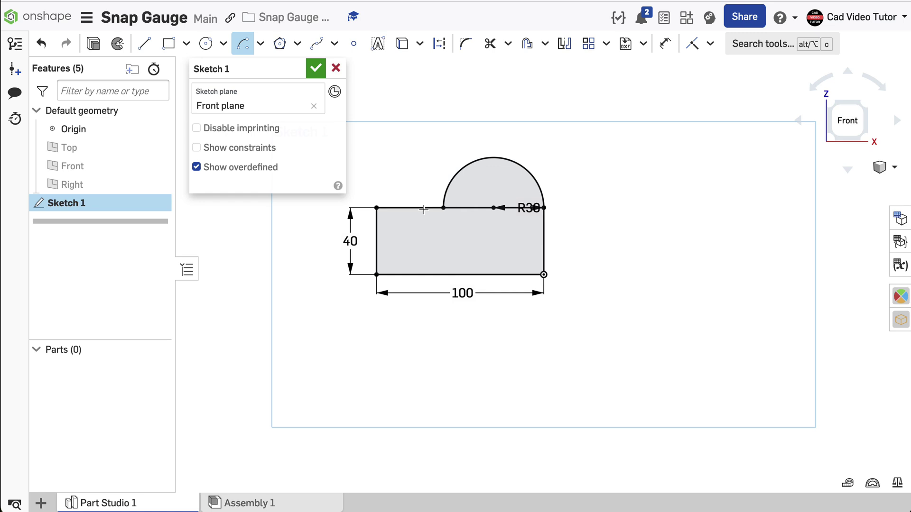
Draw a 25 mm diameter circle centred on the R30 arc's centre inside the nose.
key("Escape")
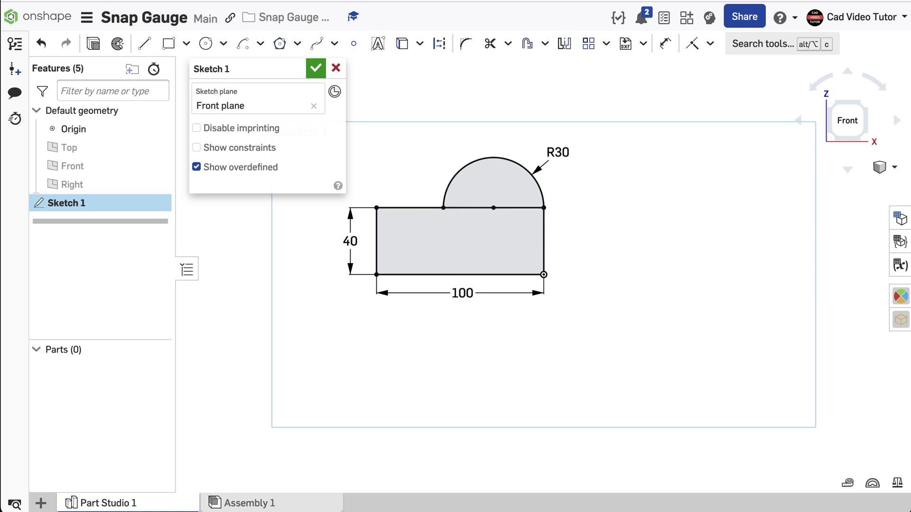
left_click(222, 44)
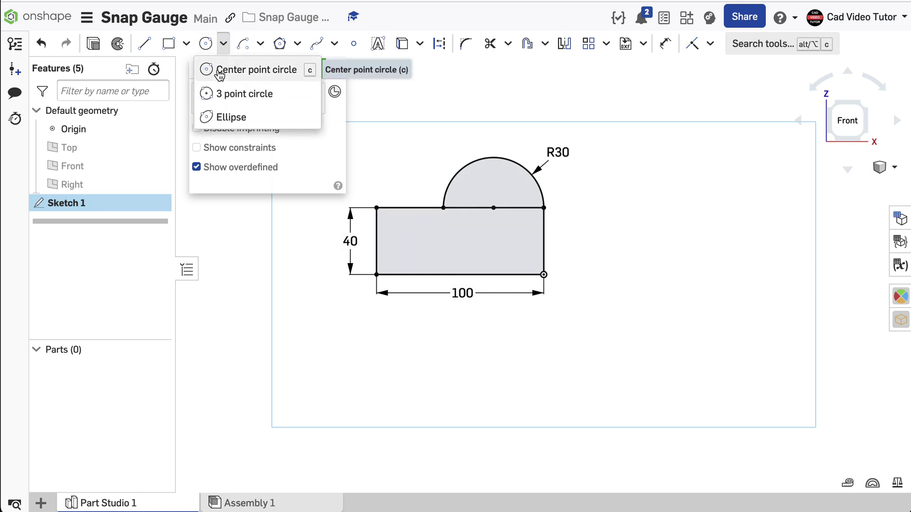
left_click(205, 69)
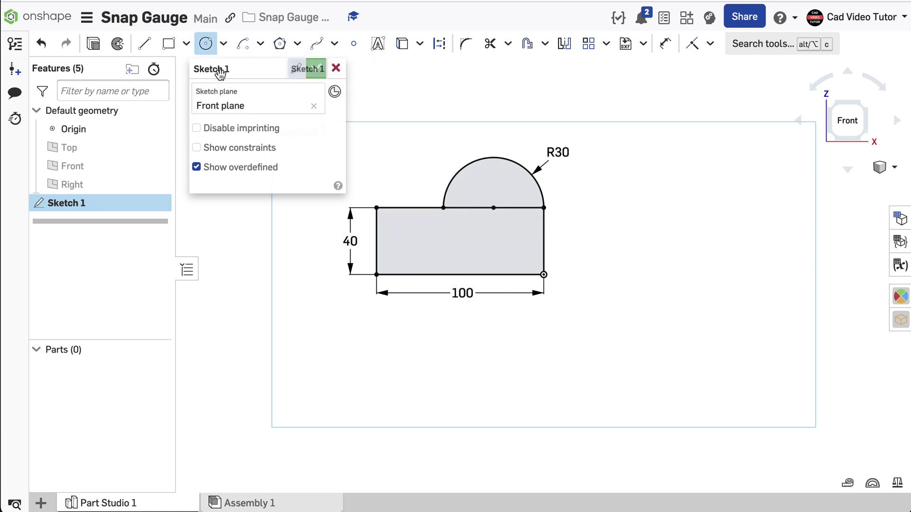
left_click(493, 207)
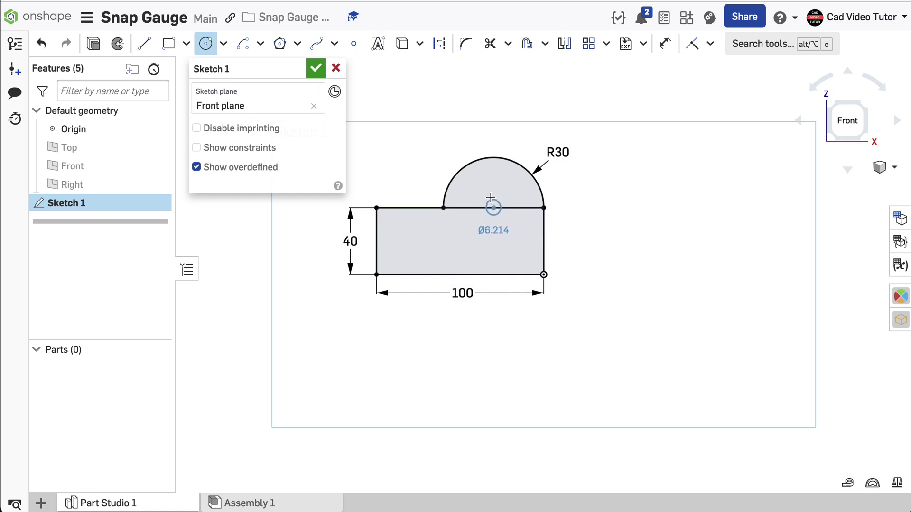
left_click(483, 183)
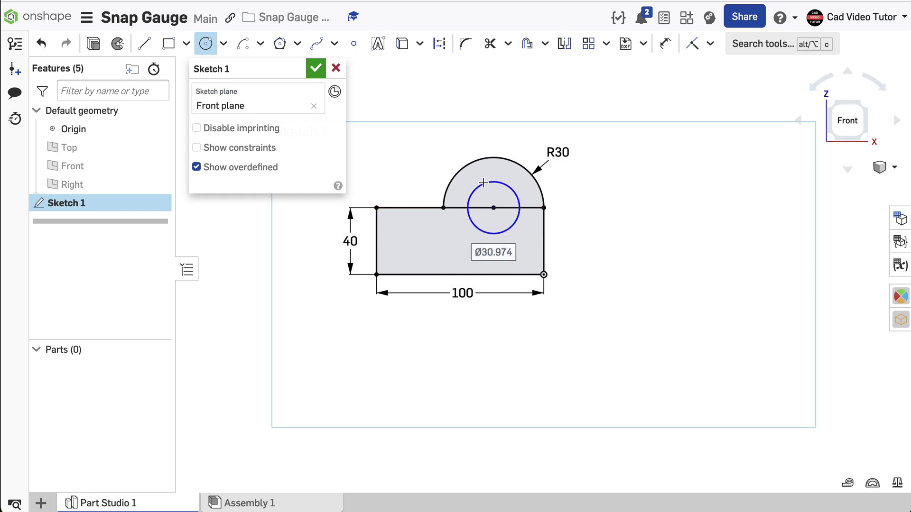
type("25")
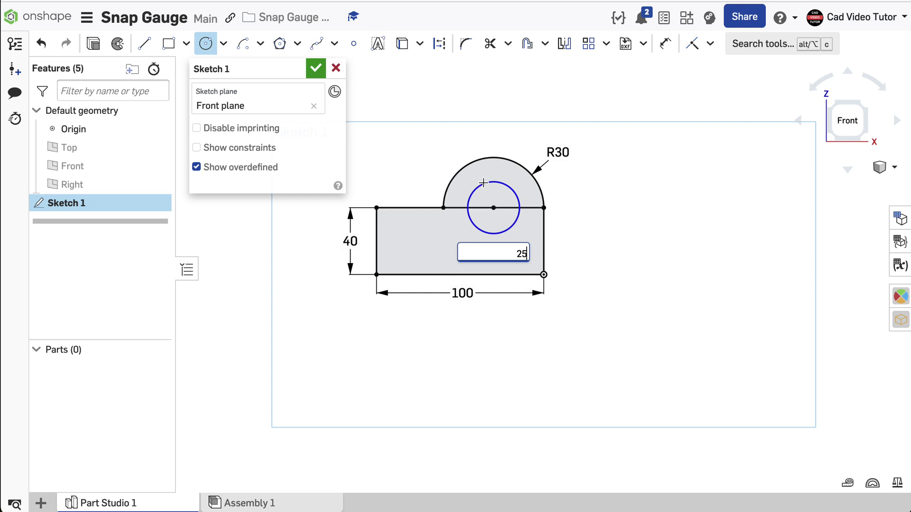
key("Return")
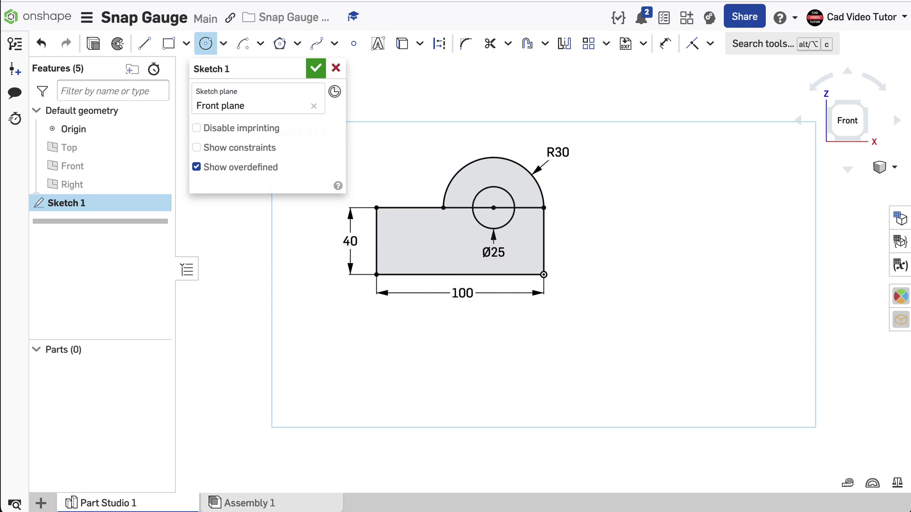
key("Escape")
key("f")
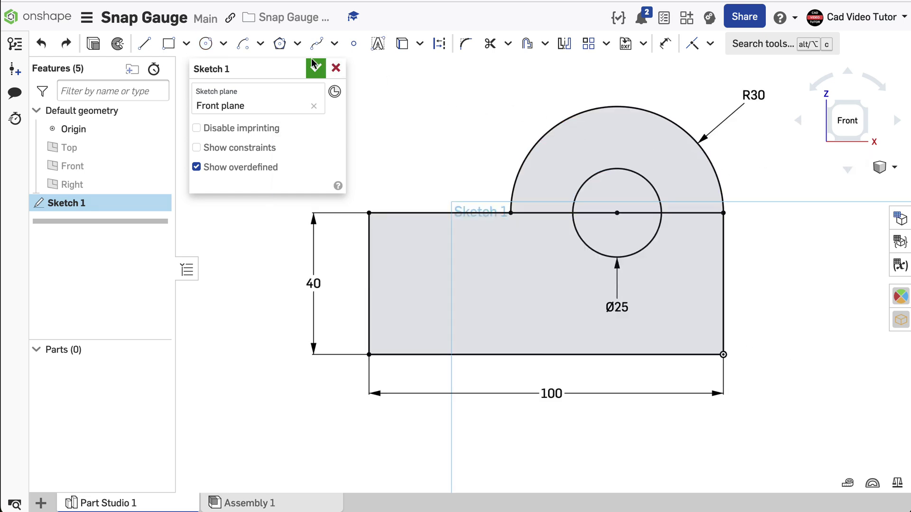
Draw a 35 by 15 corner rectangle inside the lower 100 by 40 block.
left_click(187, 44)
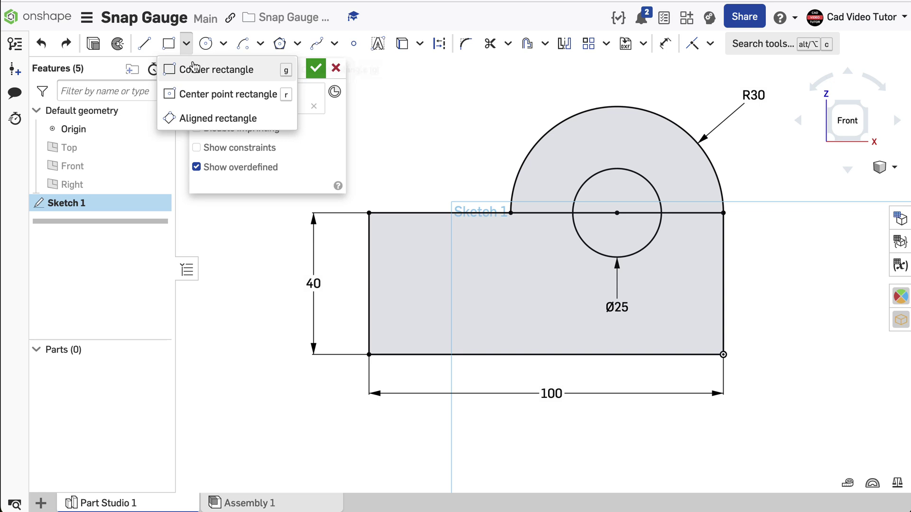
left_click(196, 68)
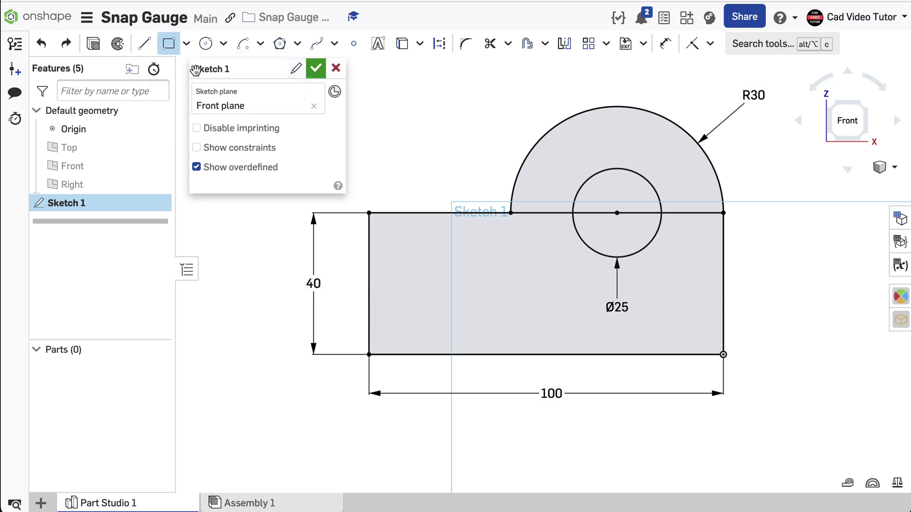
left_click(552, 300)
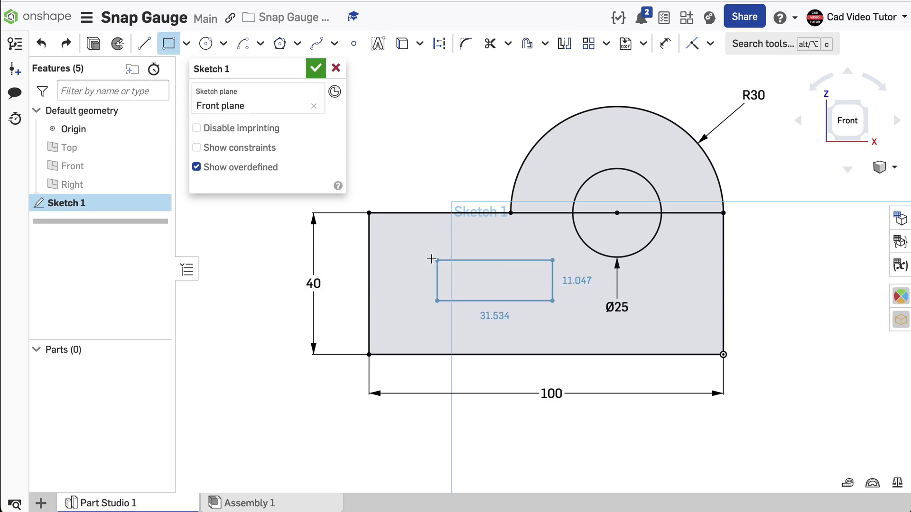
left_click(410, 254)
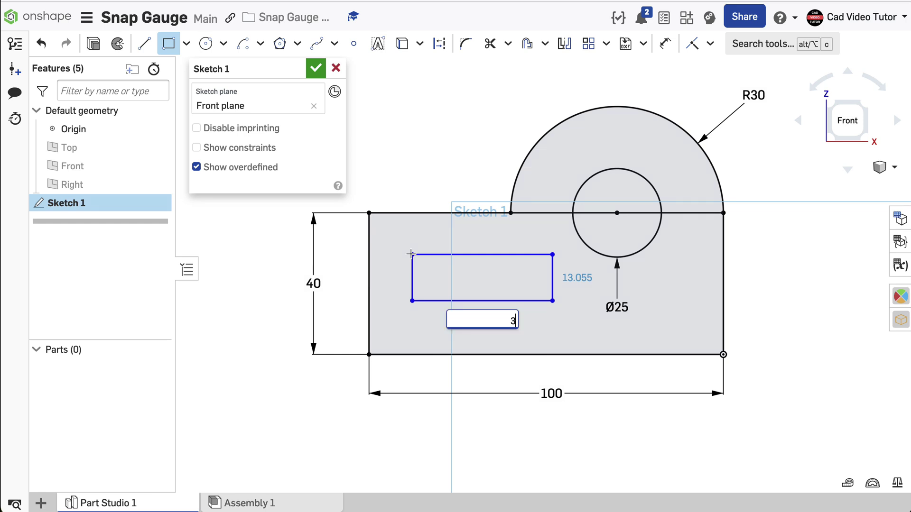
type("5")
key("Tab")
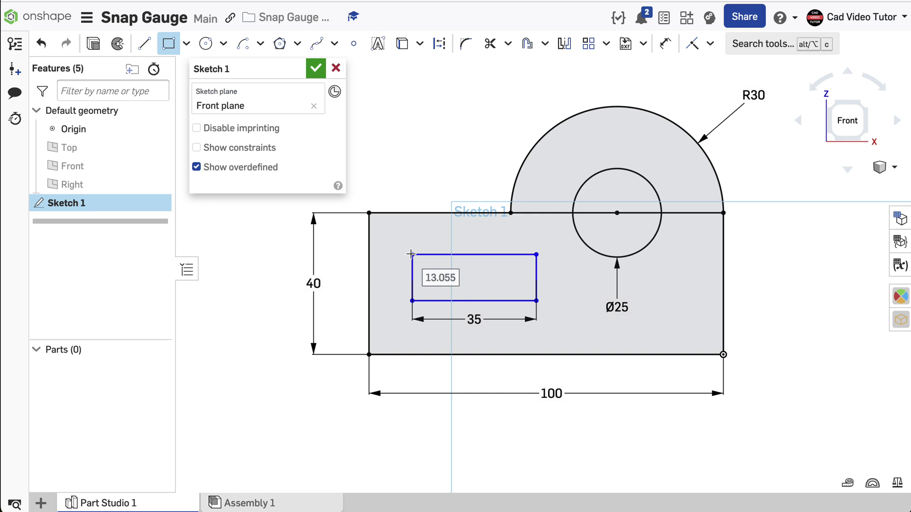
type("15")
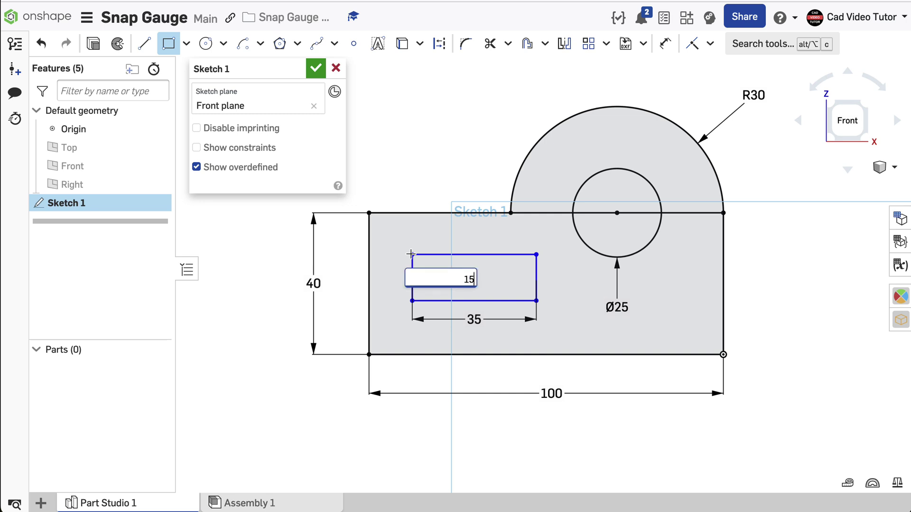
key("Return")
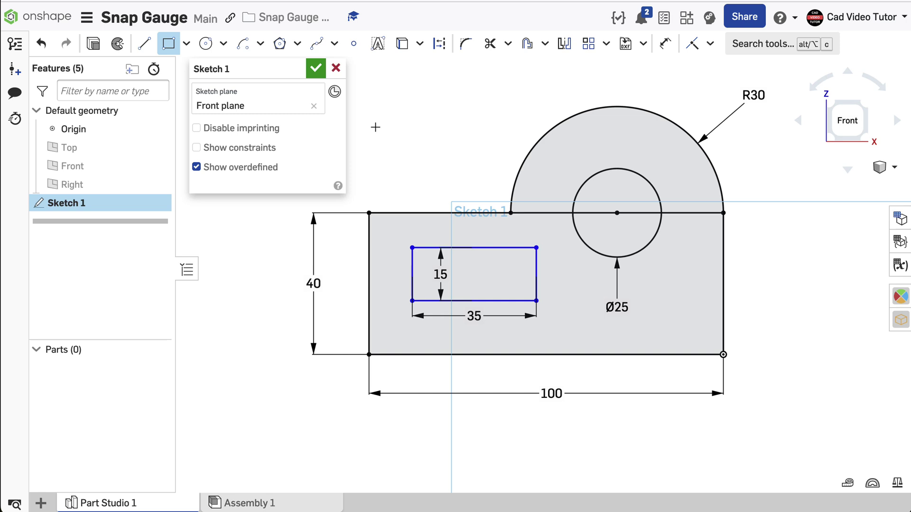
Place a sketch point on the left edge of the 100 by 40 block.
key("Escape")
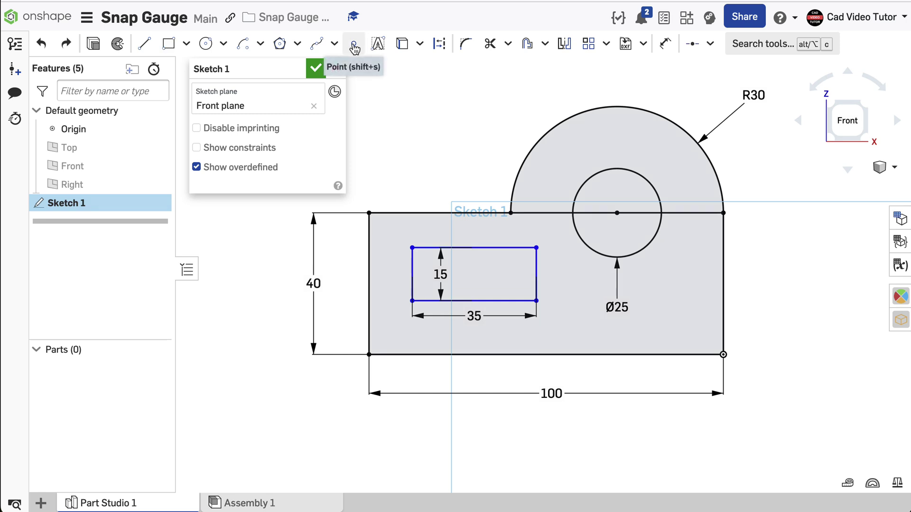
left_click(354, 46)
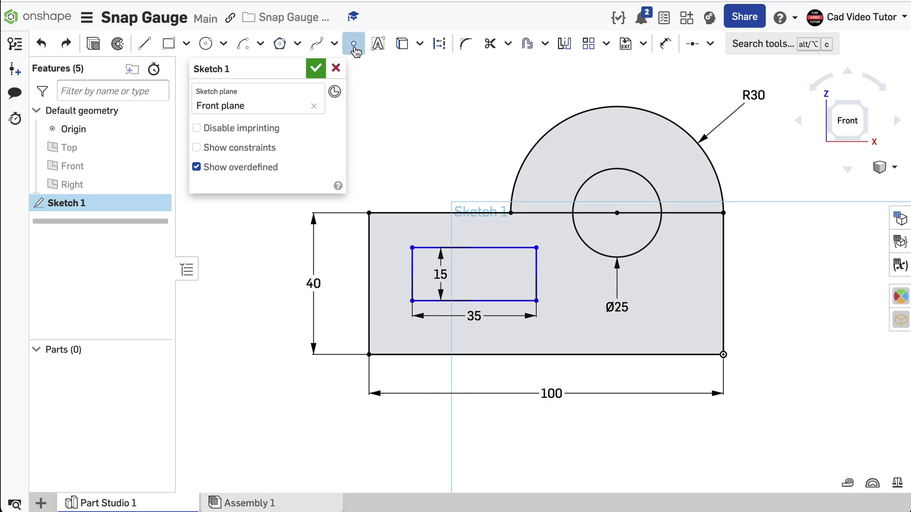
left_click(368, 285)
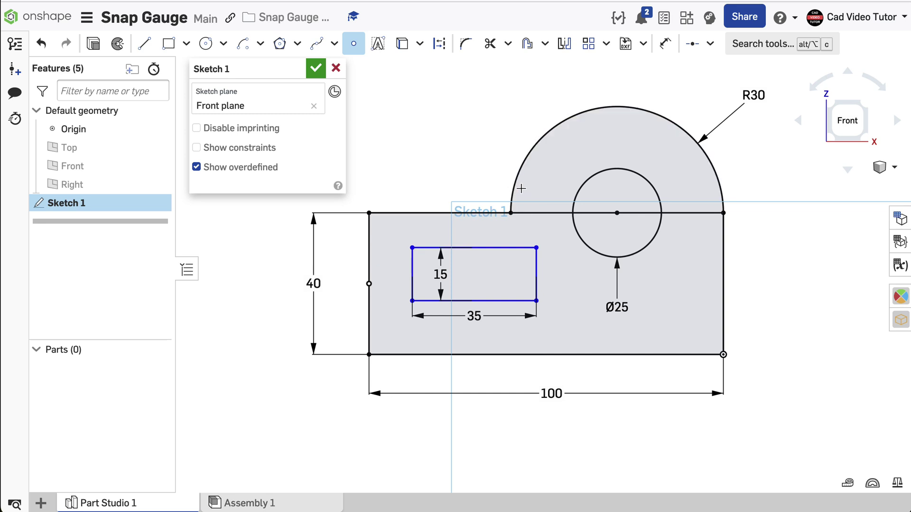
key("Escape")
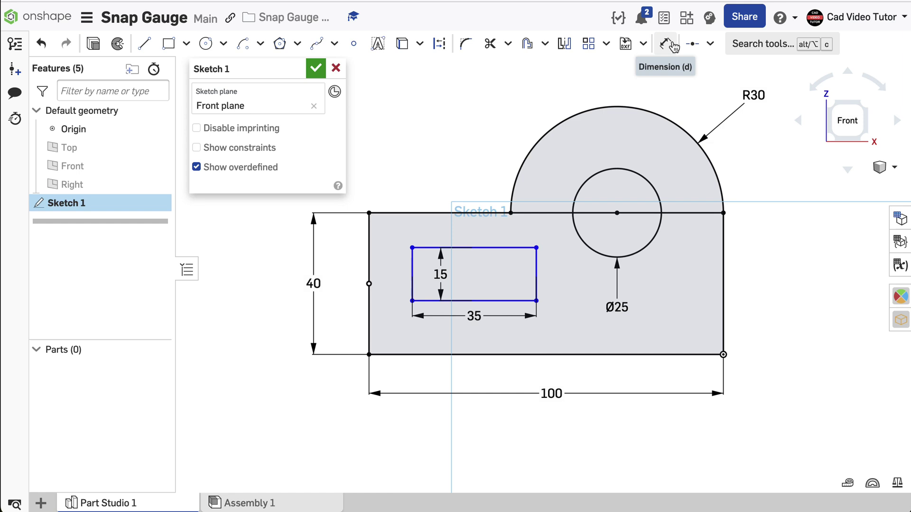
Apply a Midpoint constraint between the left-edge point and the small rectangle's left edge.
left_click(710, 44)
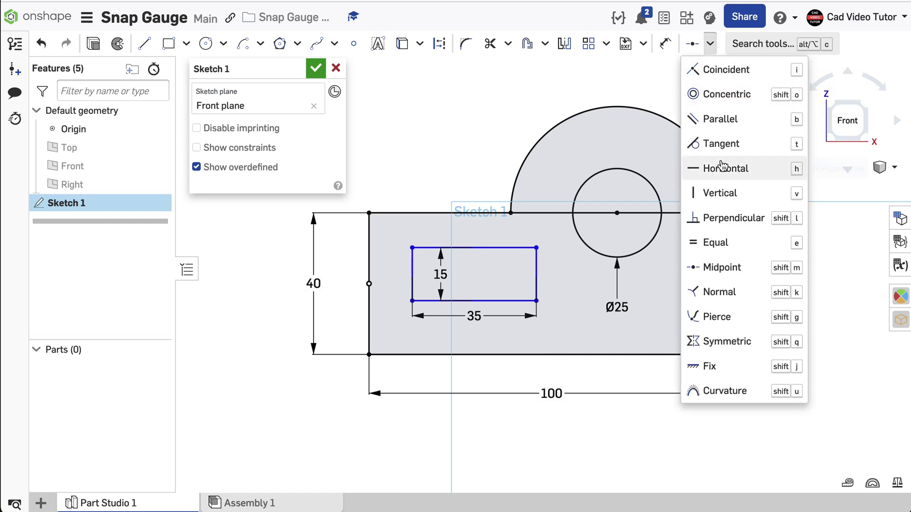
left_click(715, 267)
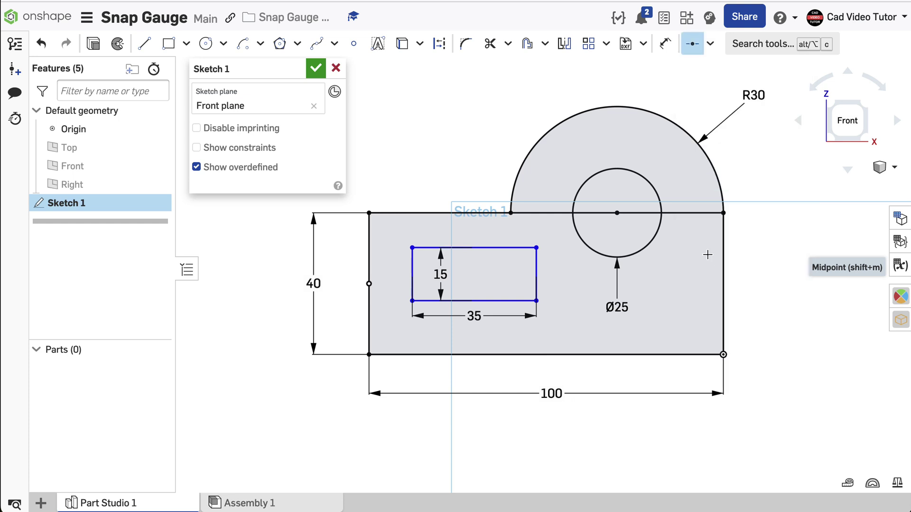
left_click(369, 284)
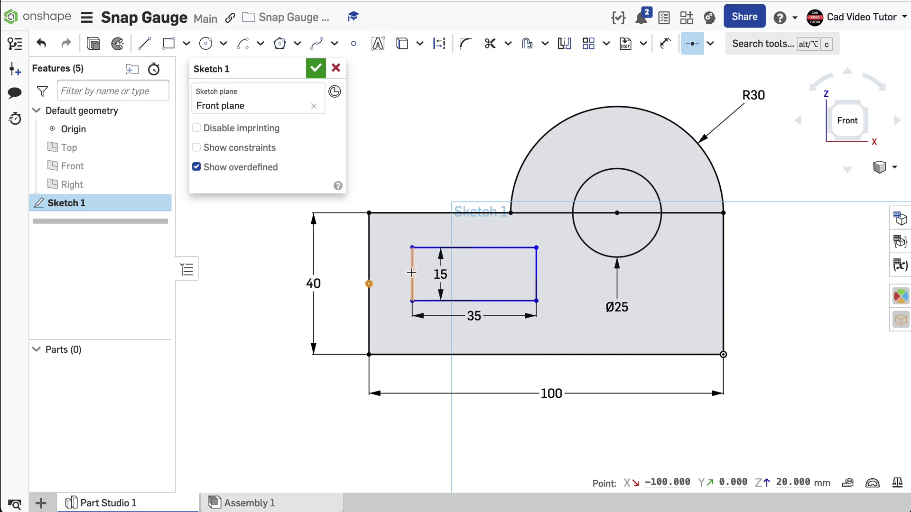
left_click(411, 273)
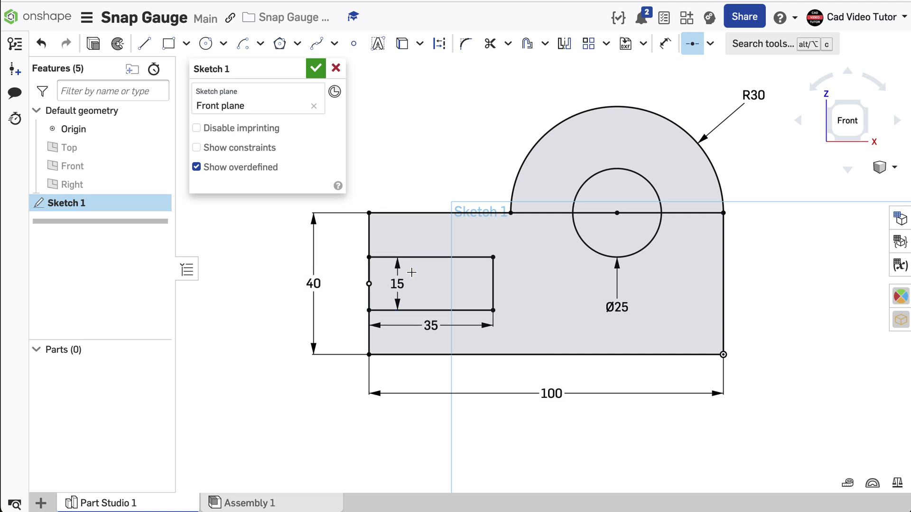
key("Escape")
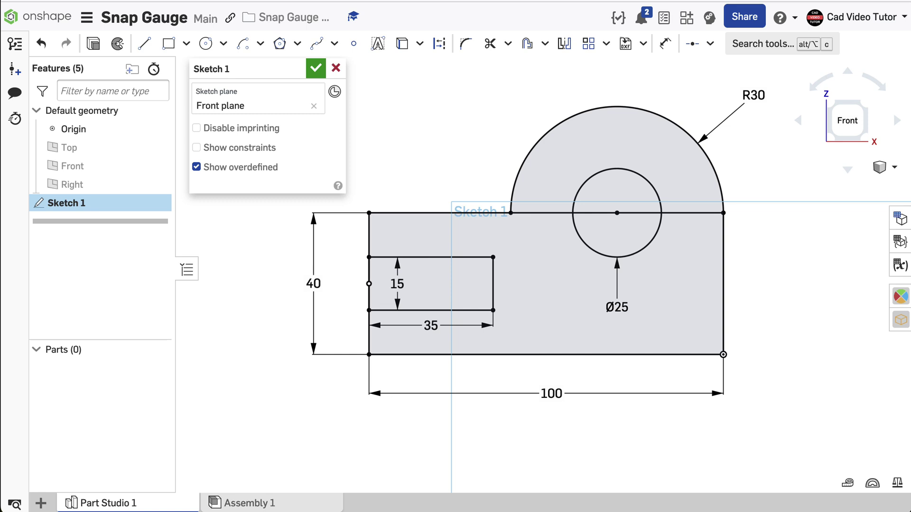
Cap the slot's right end with a centre-point arc between its top and bottom right corners.
left_click(260, 44)
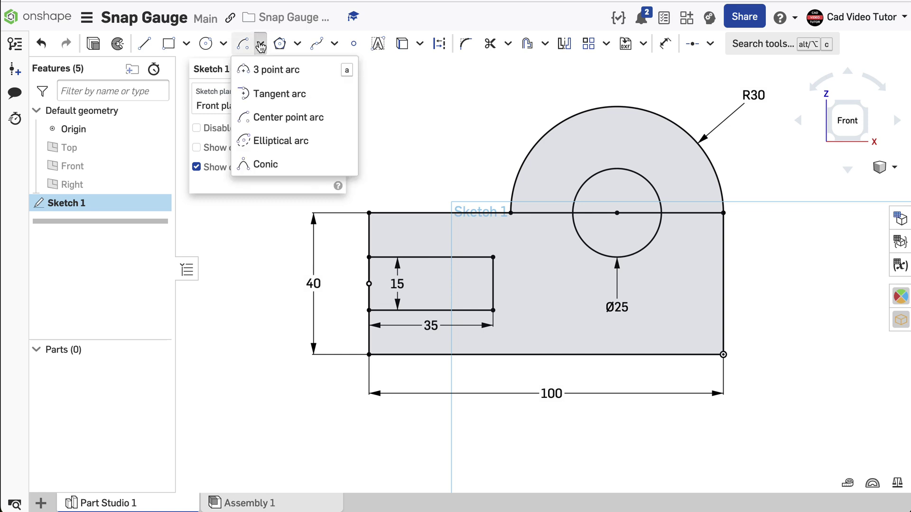
left_click(274, 123)
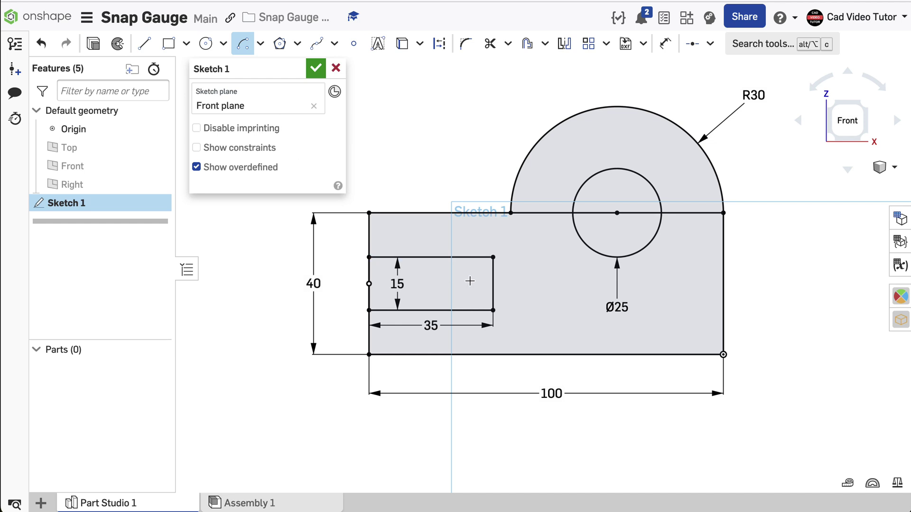
left_click(493, 283)
left_click(493, 257)
left_click(494, 310)
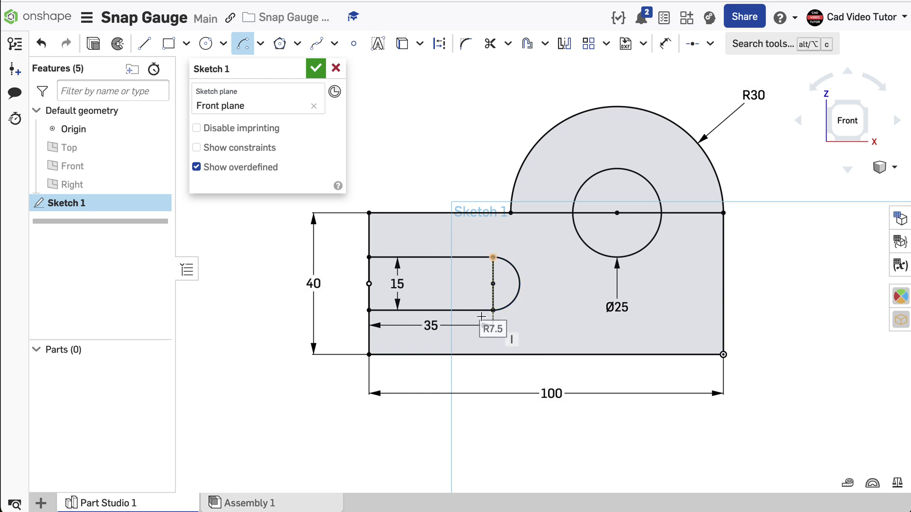
key("Escape")
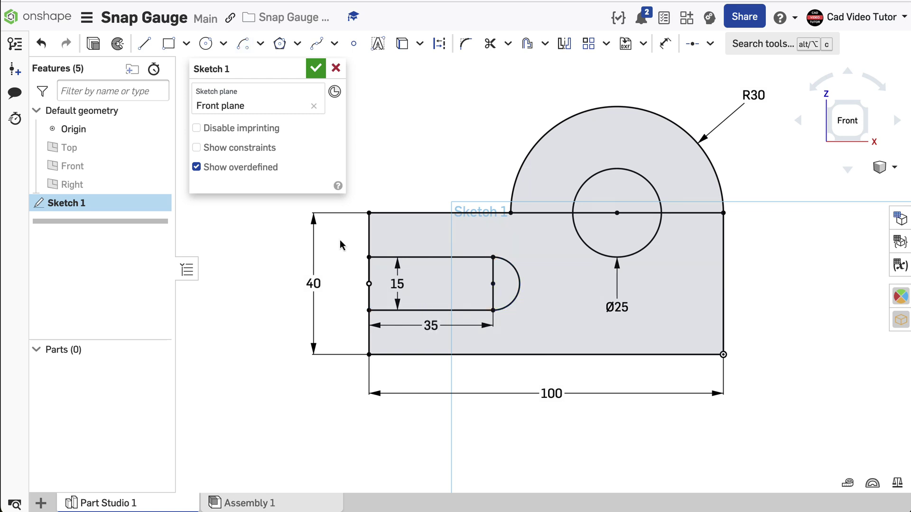
Close Sketch 1 and switch the view to Isometric.
left_click(316, 69)
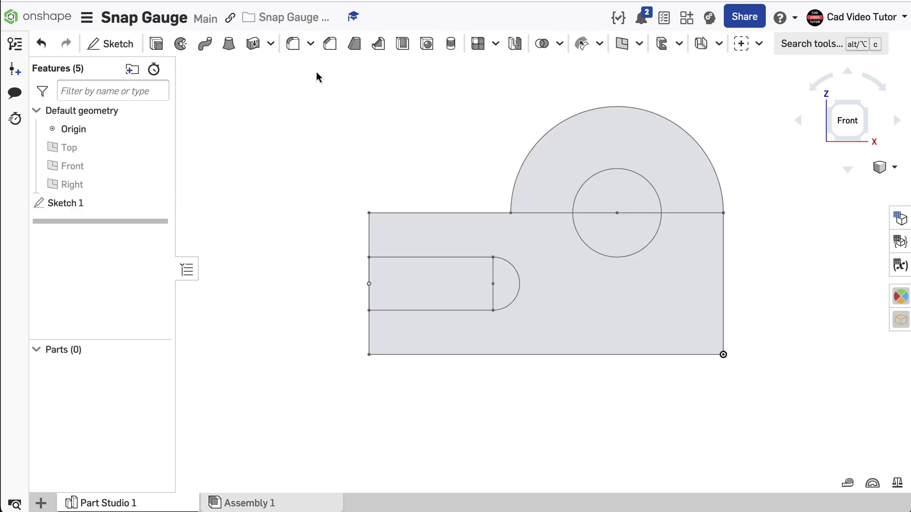
right_click(316, 72)
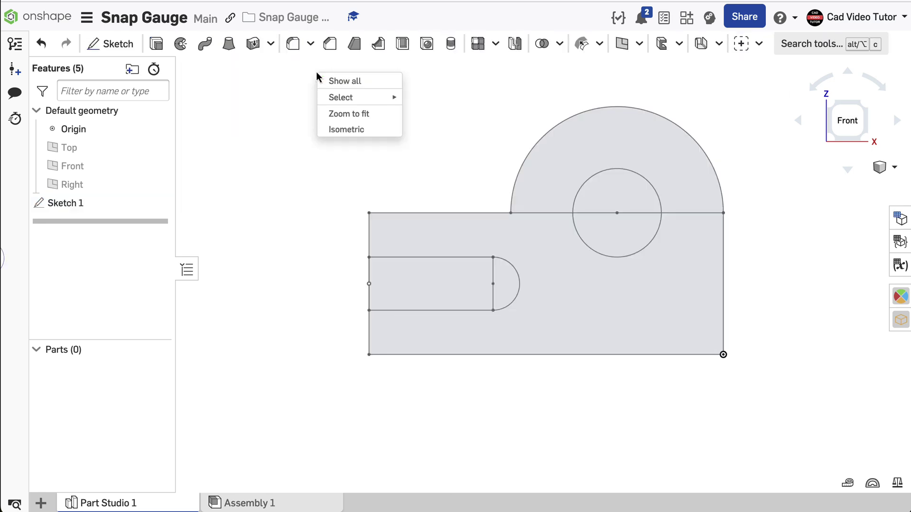
left_click(346, 130)
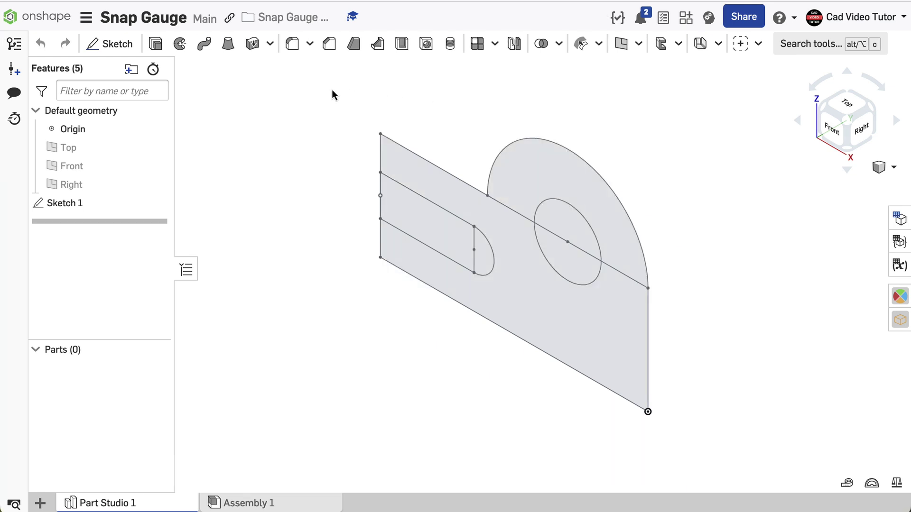
Extrude the main block and half-disc nose regions 15 mm deep into a solid.
left_click(156, 44)
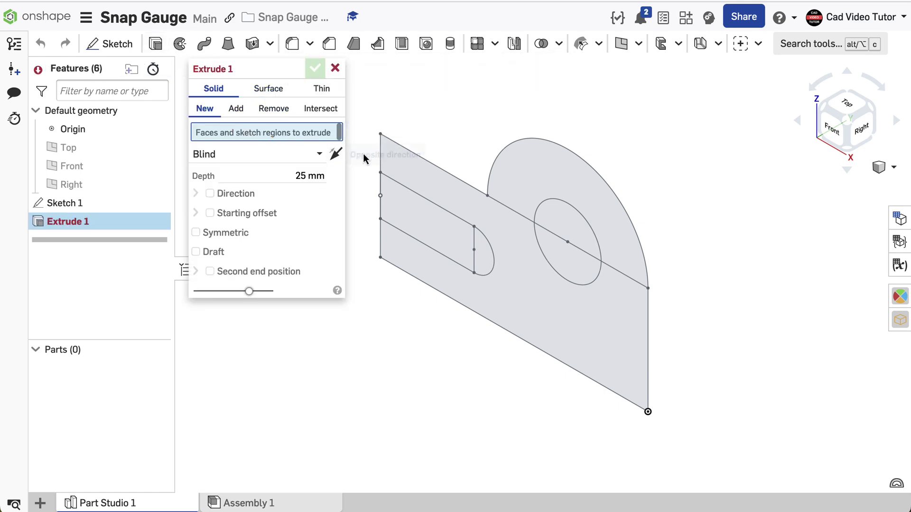
left_click(431, 190)
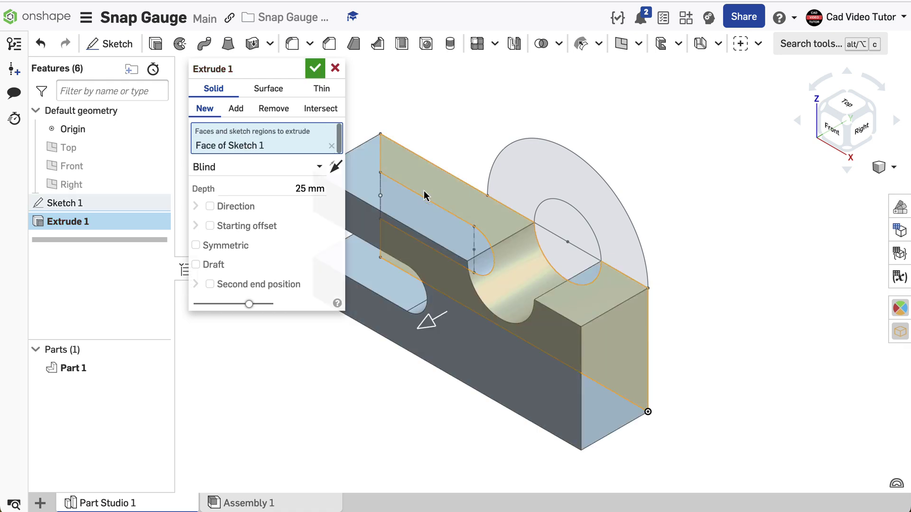
left_click(517, 183)
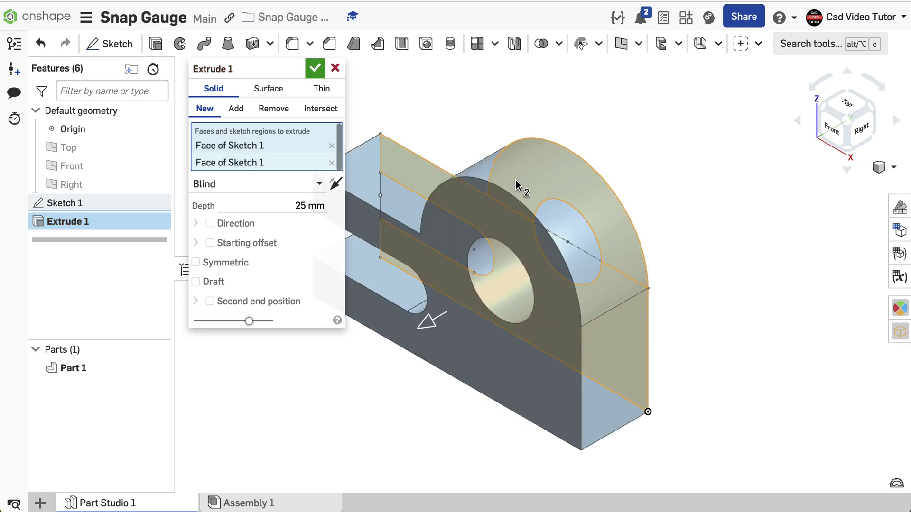
left_click(293, 204)
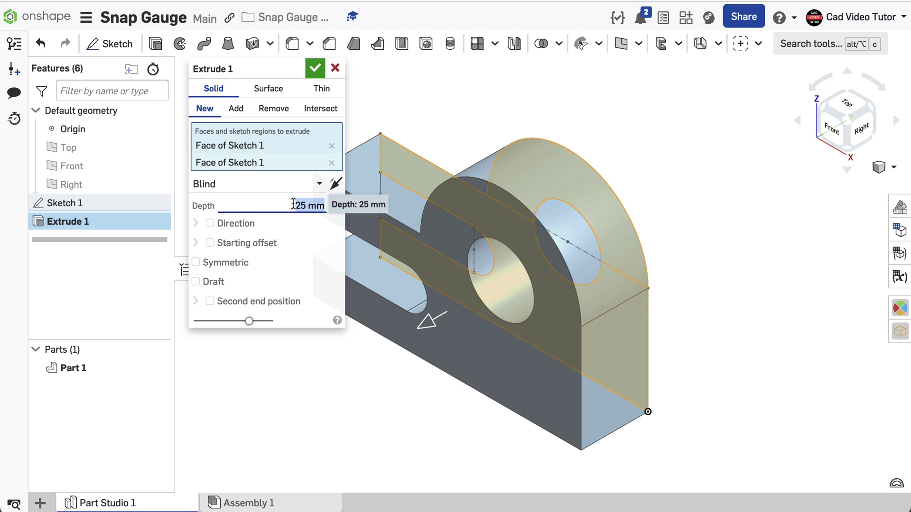
type("15")
key("Return")
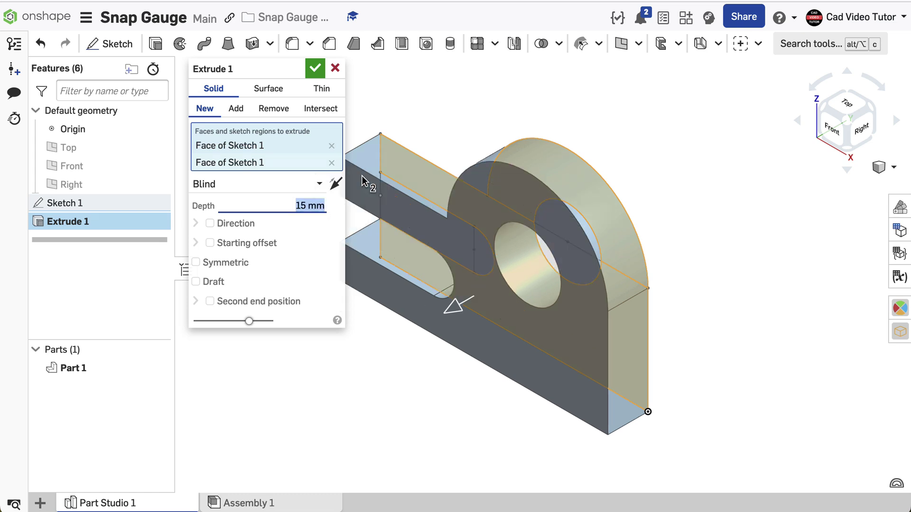
left_click(313, 70)
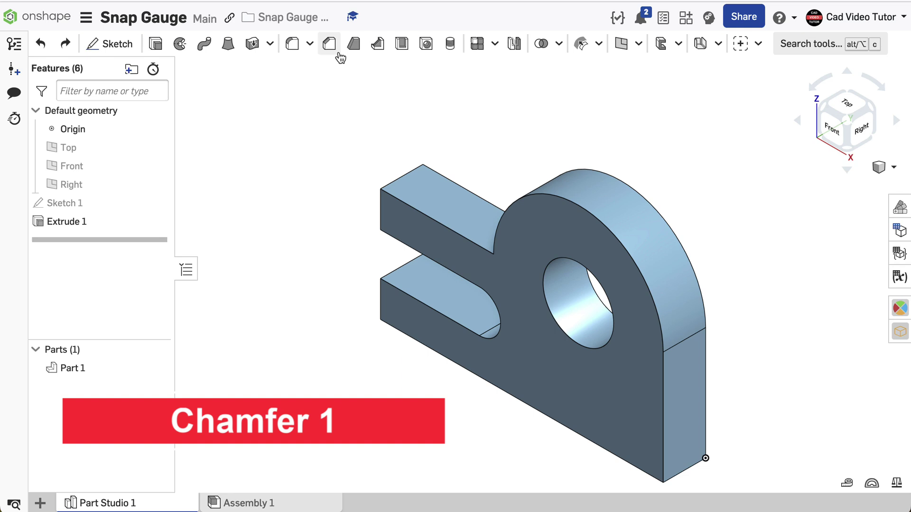
Chamfer the lower and upper jaw tip edges with a 5 mm, 45° distance-and-angle chamfer.
left_click(331, 45)
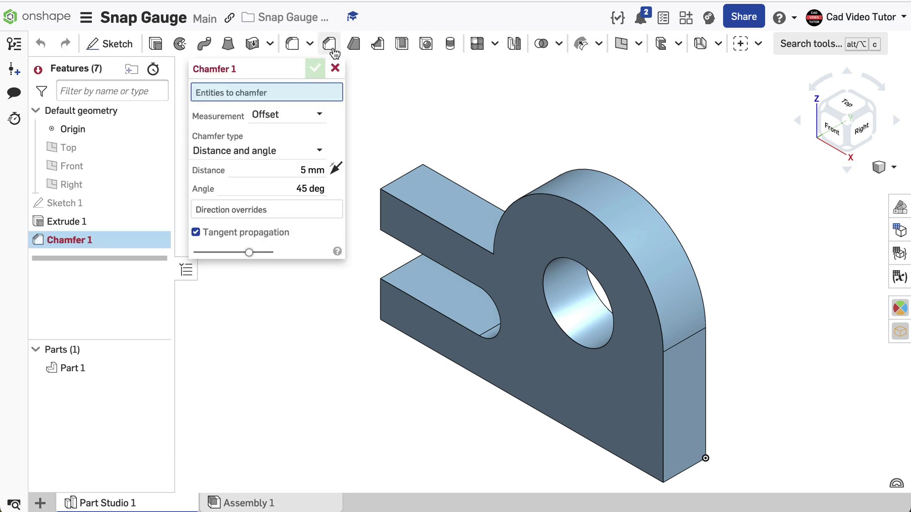
left_click(296, 164)
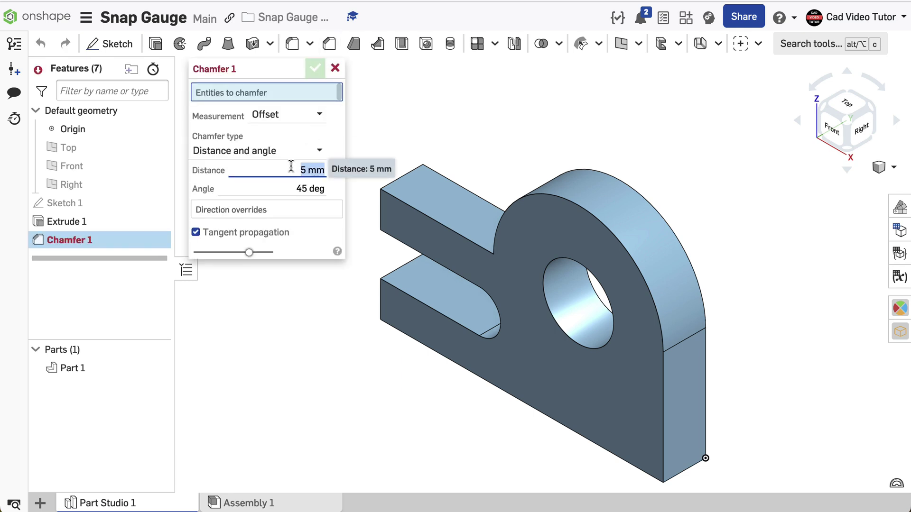
left_click(298, 150)
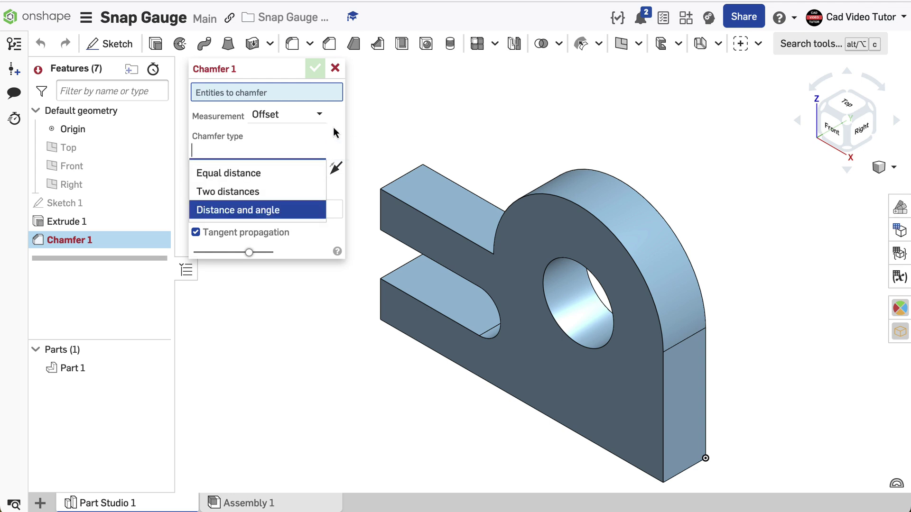
left_click(289, 208)
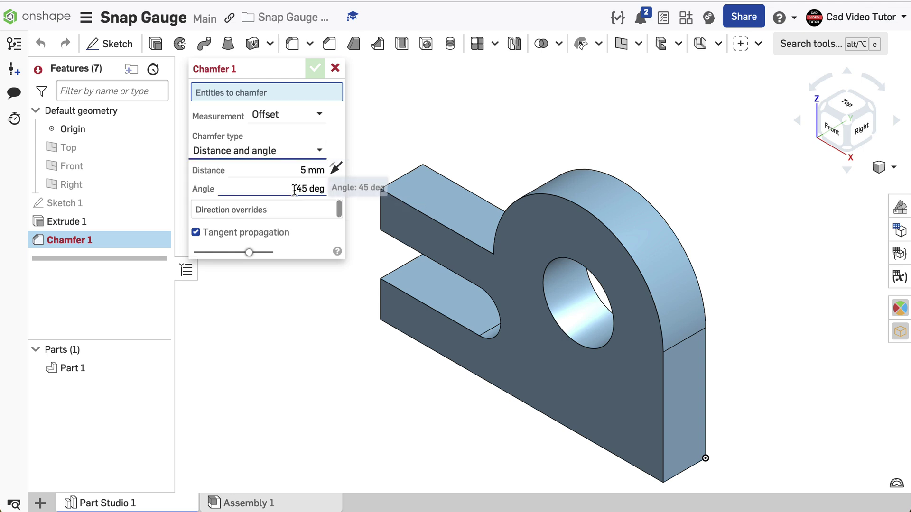
left_click(293, 169)
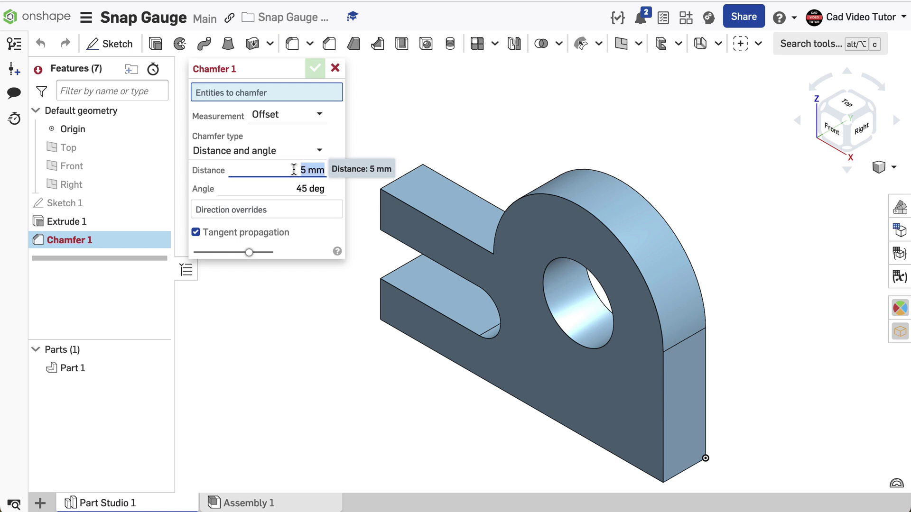
left_click(291, 190)
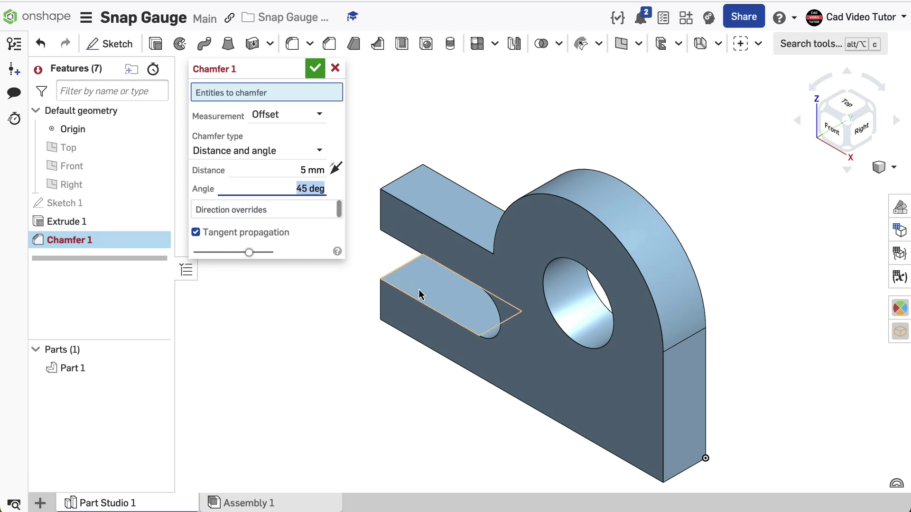
right_click_drag(462, 343, 534, 372)
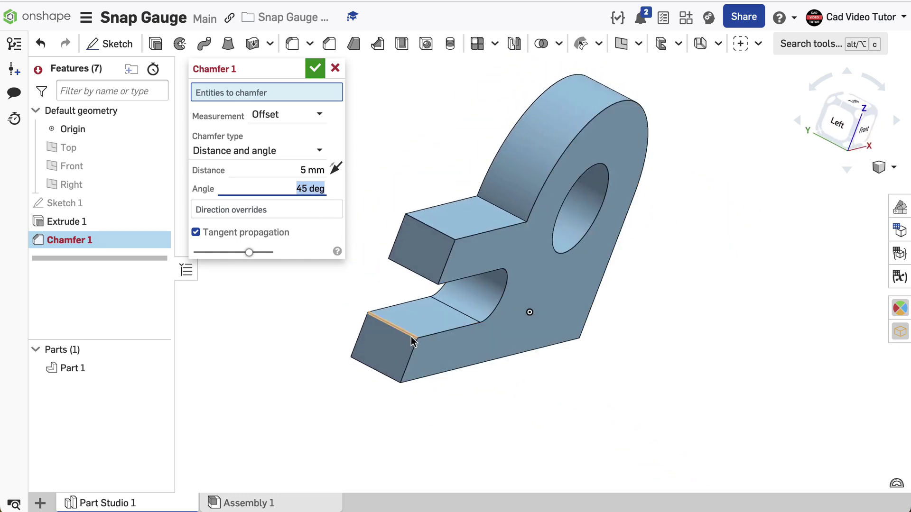
left_click(392, 325)
left_click(424, 279)
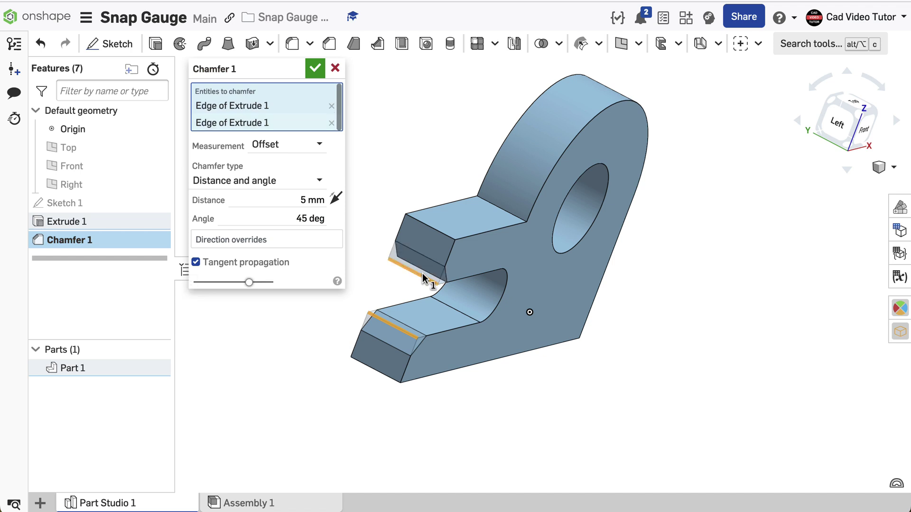
left_click(314, 68)
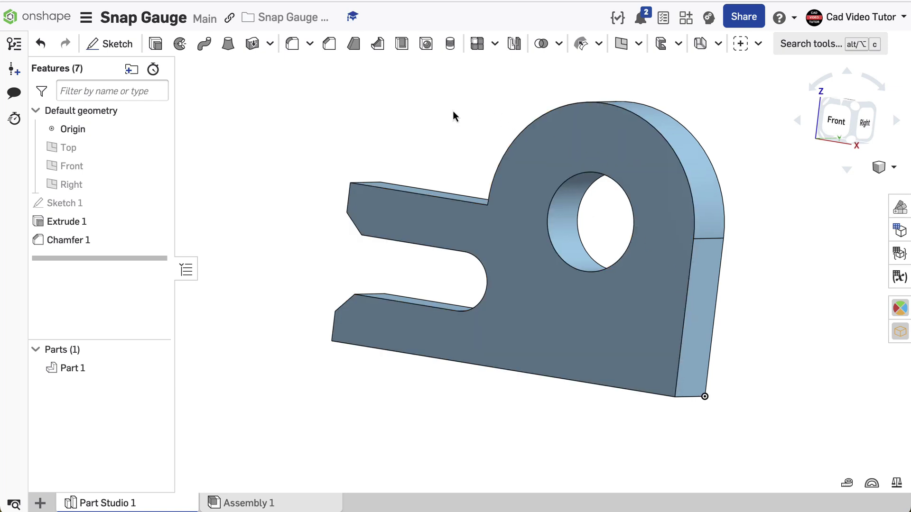
Apply a 10 mm fillet to the bottom outer corner edge and the upper jaw's inner corner.
left_click(291, 46)
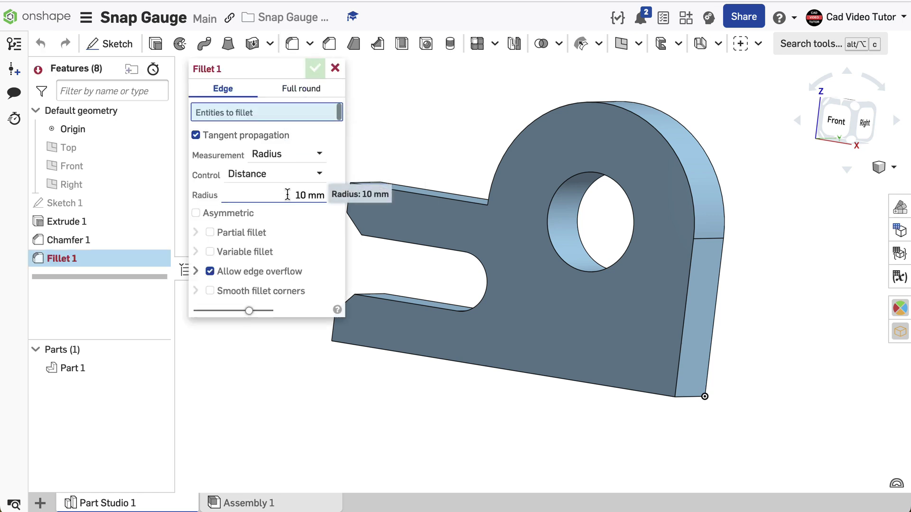
left_click(288, 194)
type("10")
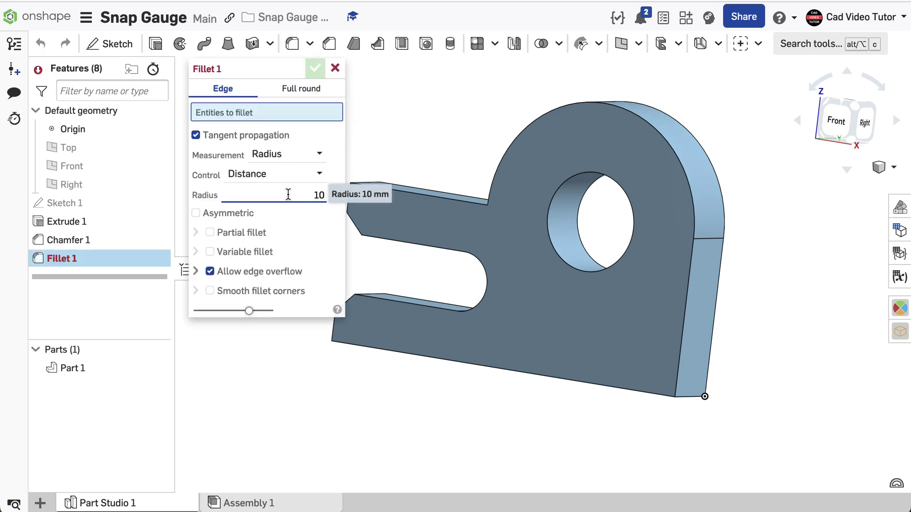
key("Return")
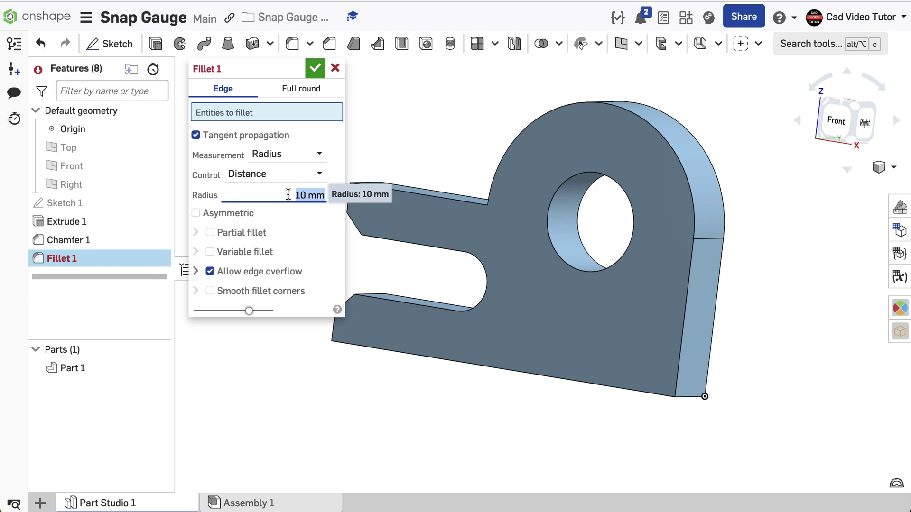
left_click(690, 397)
right_click_drag(500, 327, 568, 341)
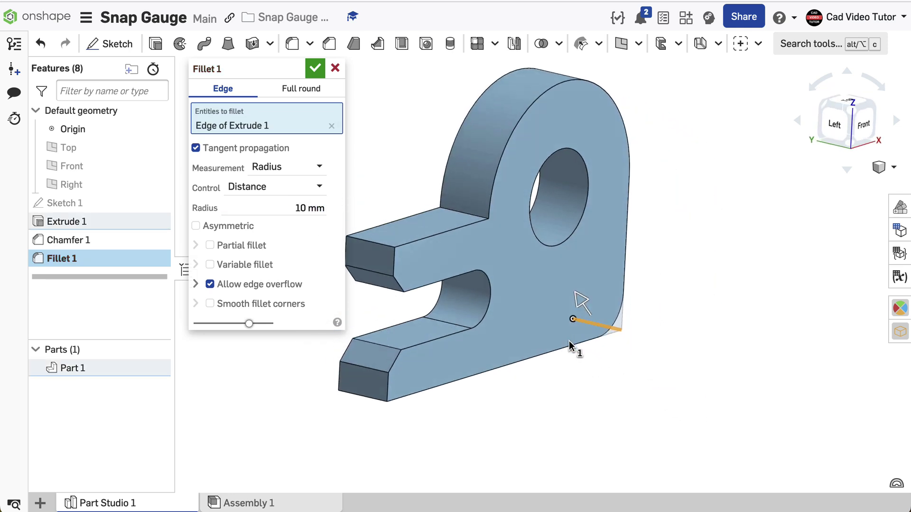
left_click(468, 214)
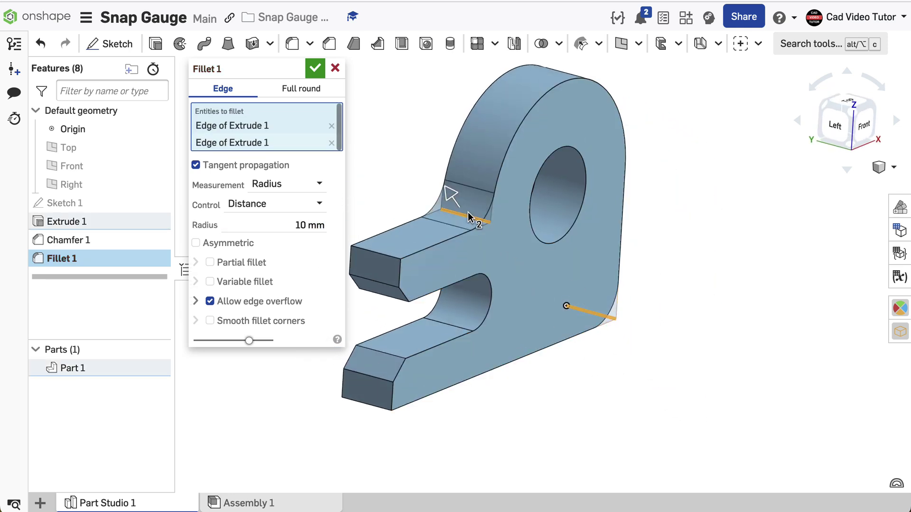
left_click(320, 70)
key("shift+7")
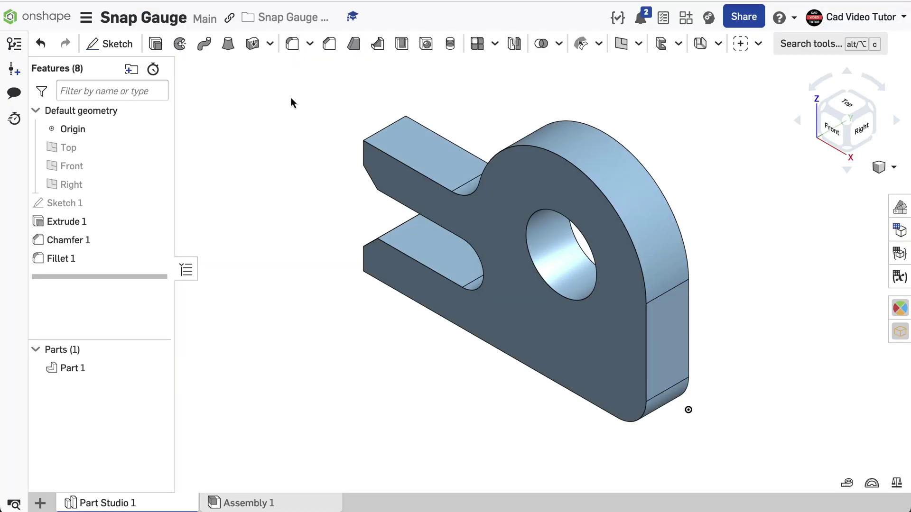
Keep Gram as the mass unit in the workspace units.
left_click(86, 20)
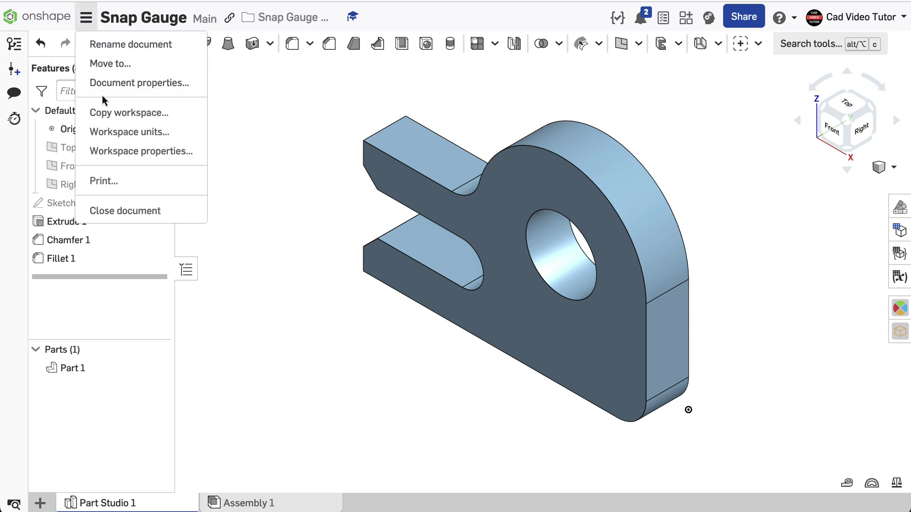
left_click(106, 130)
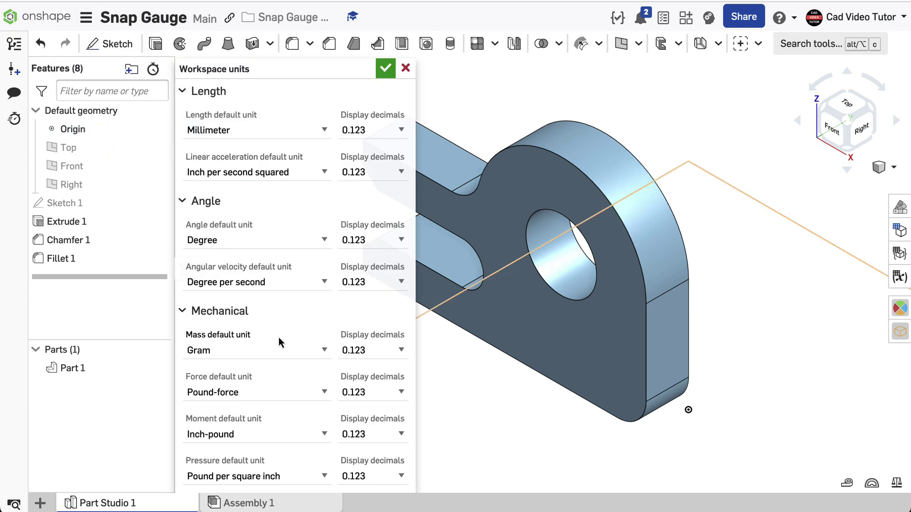
left_click(325, 351)
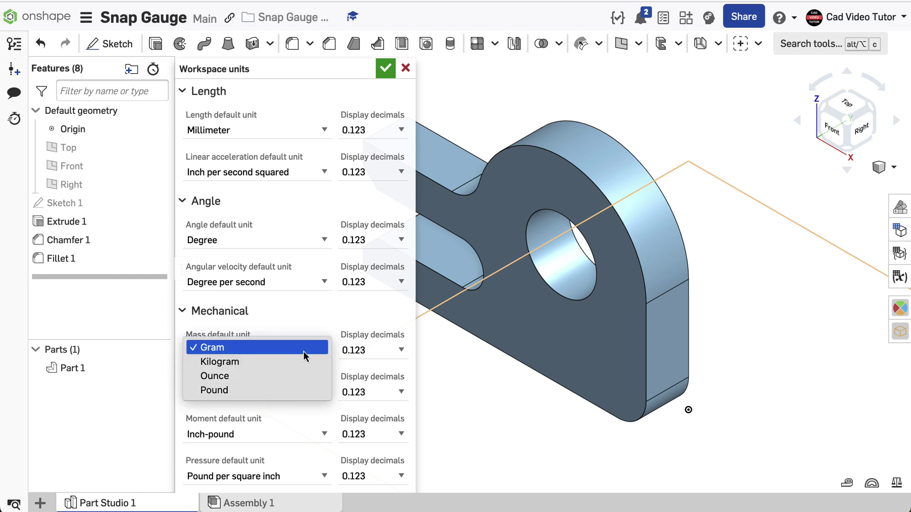
left_click(305, 351)
left_click(384, 71)
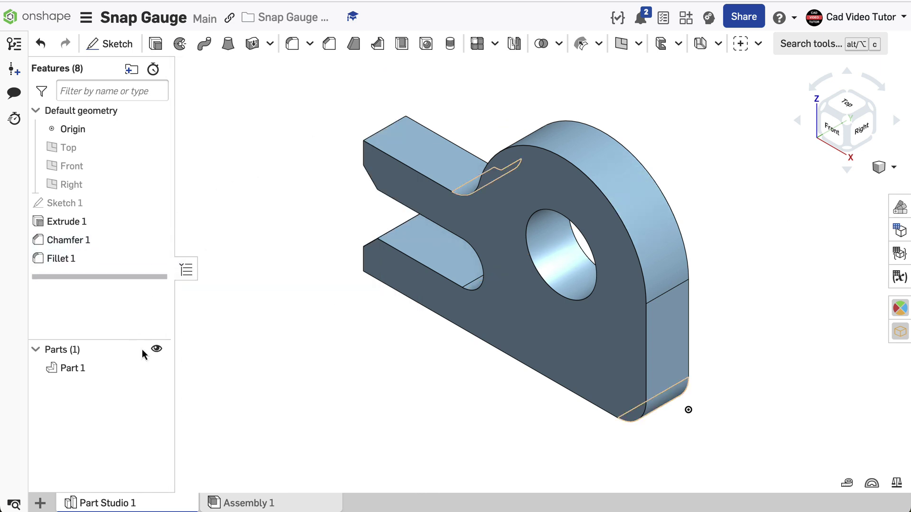
Assign Steel as Part 1's material.
right_click(140, 363)
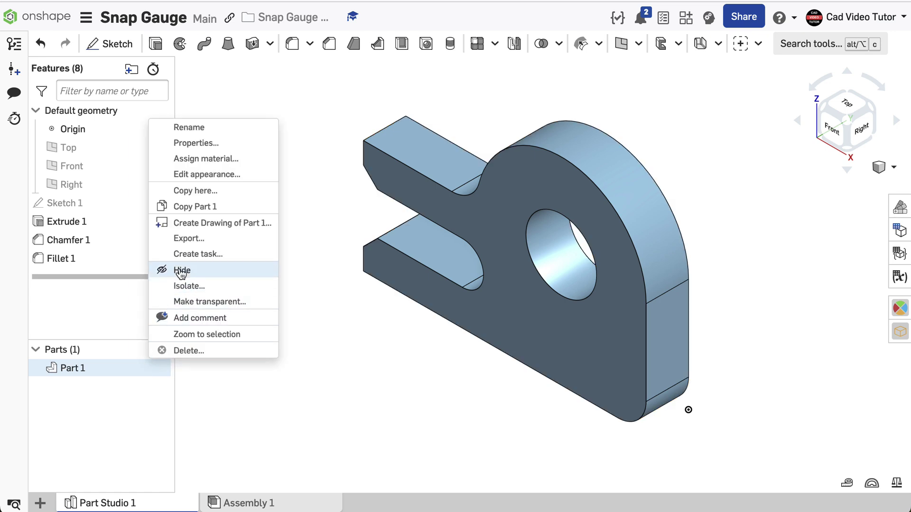
left_click(178, 158)
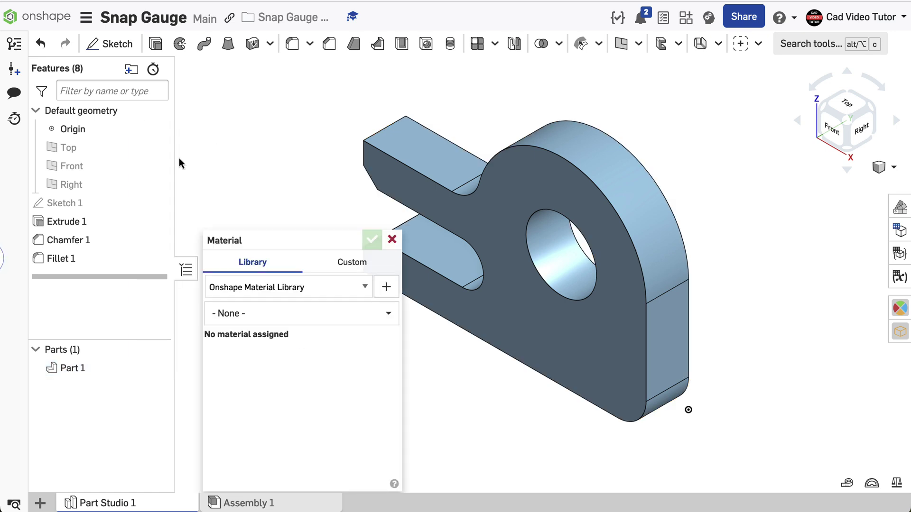
left_click(271, 313)
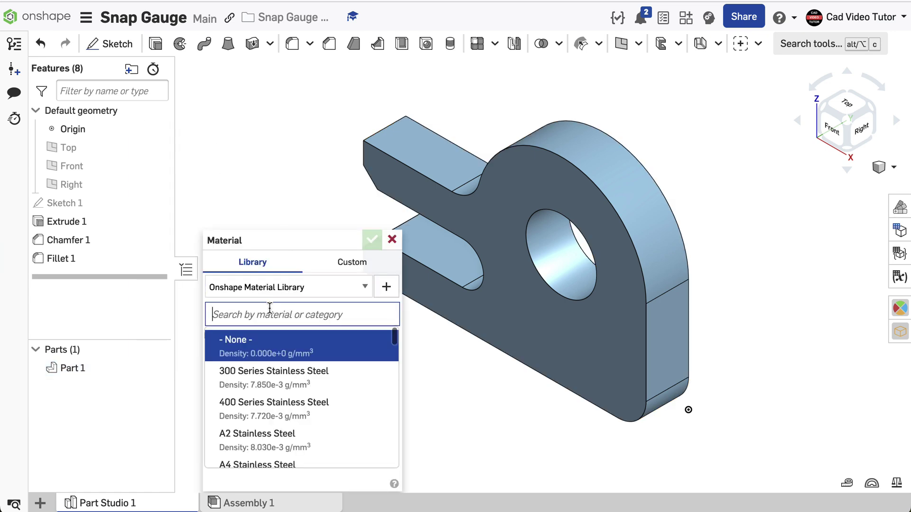
type("steel")
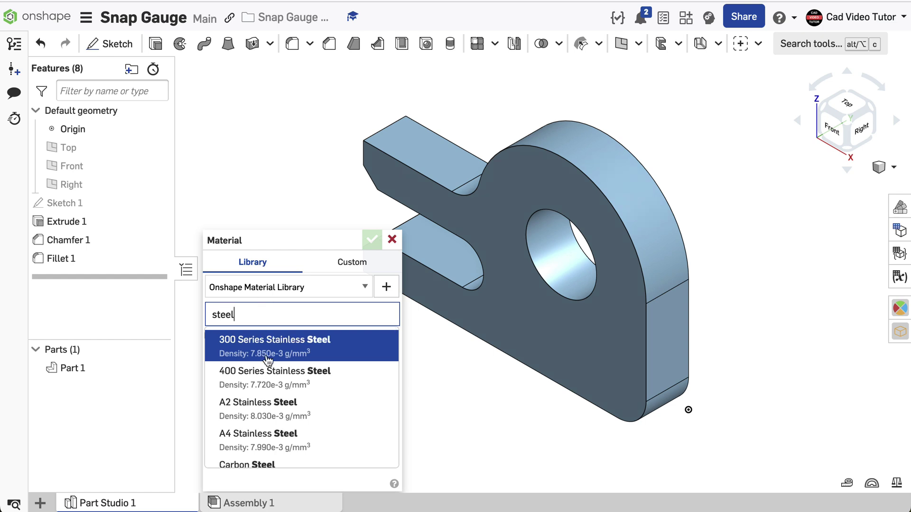
scroll(268, 359, "down", 5)
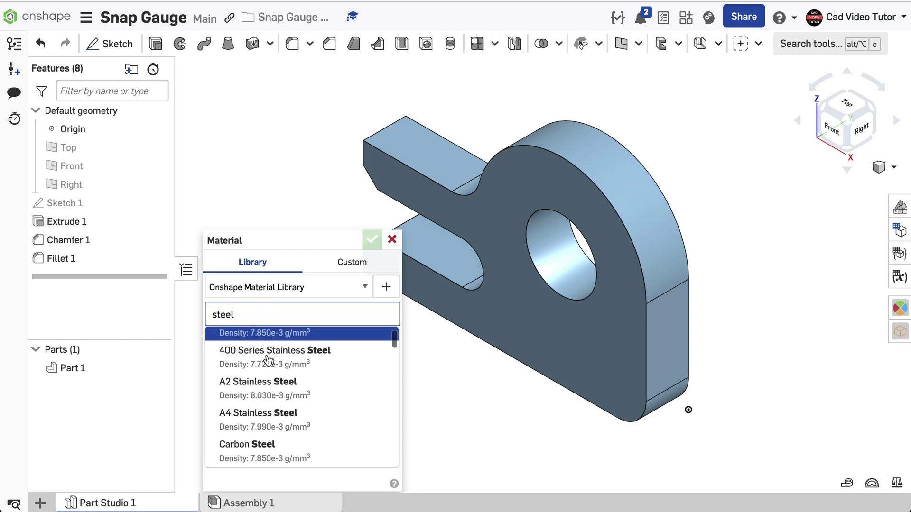
scroll(268, 359, "down", 6)
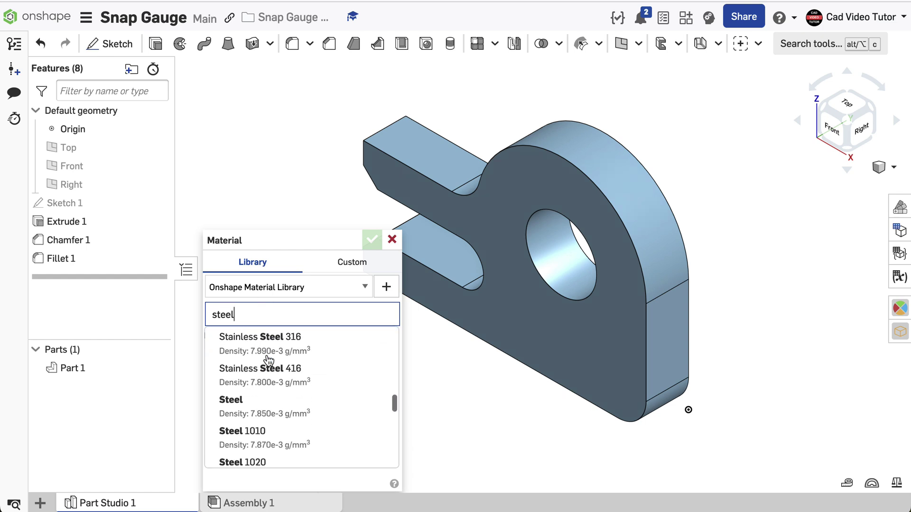
left_click(263, 401)
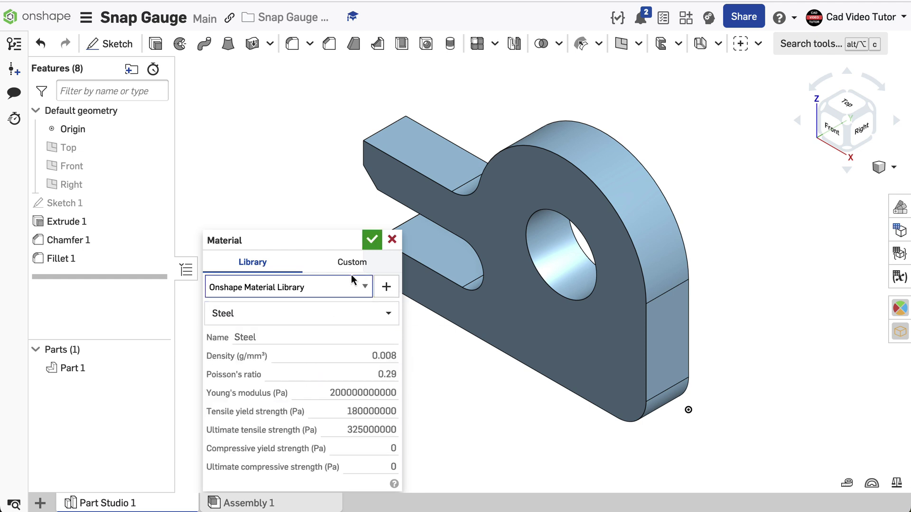
left_click(372, 241)
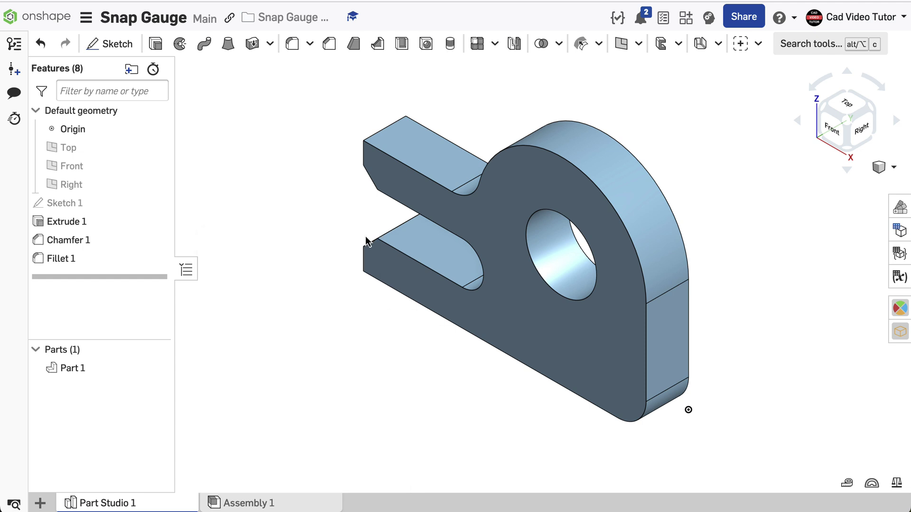
Measure Part 1's mass while rolling history forward past Chamfer 1 and Fillet 1, ending at 503.624 g.
left_click(896, 482)
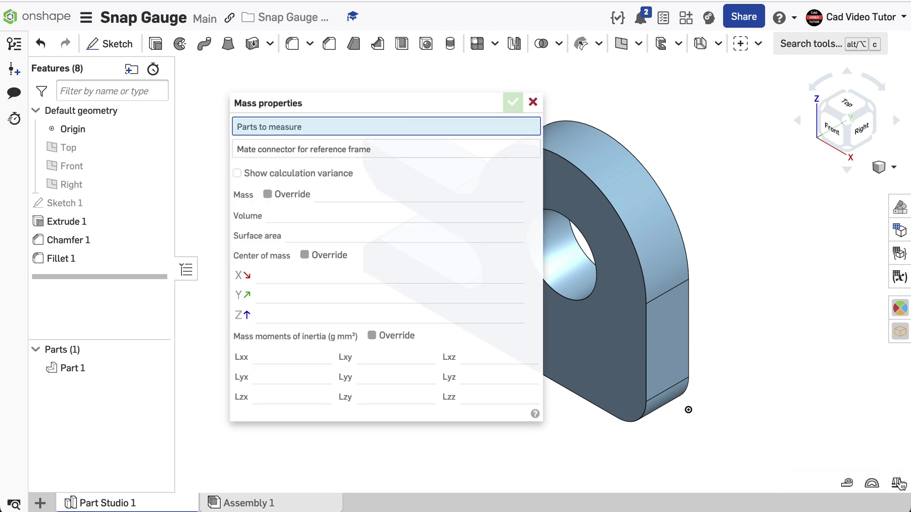
left_click(669, 332)
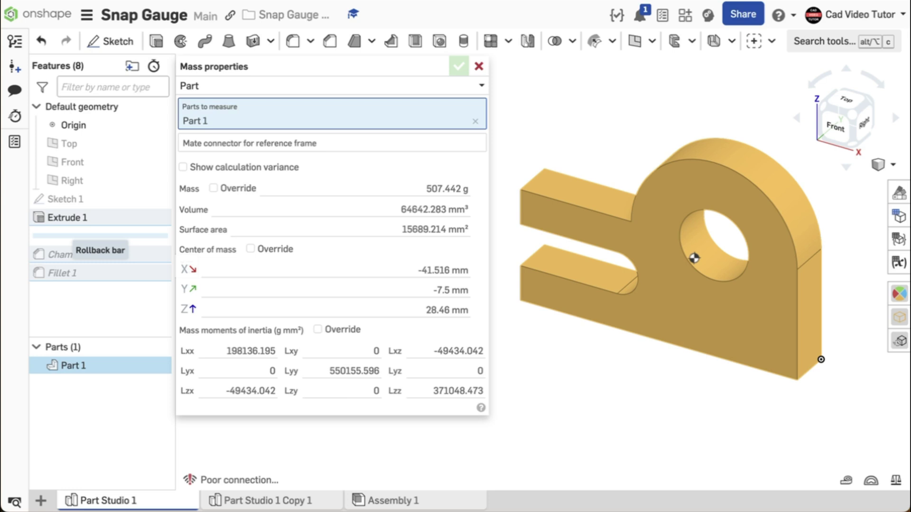
left_click_drag(100, 235, 145, 264)
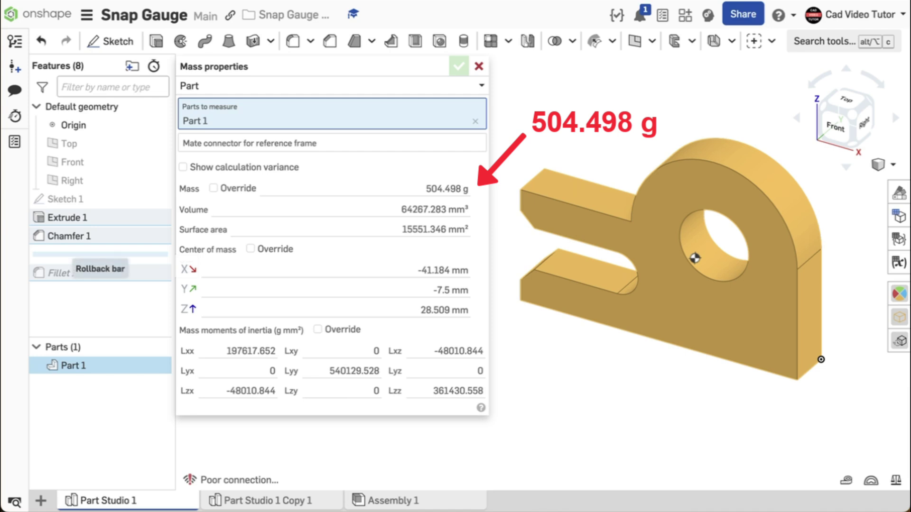
left_click_drag(100, 255, 142, 285)
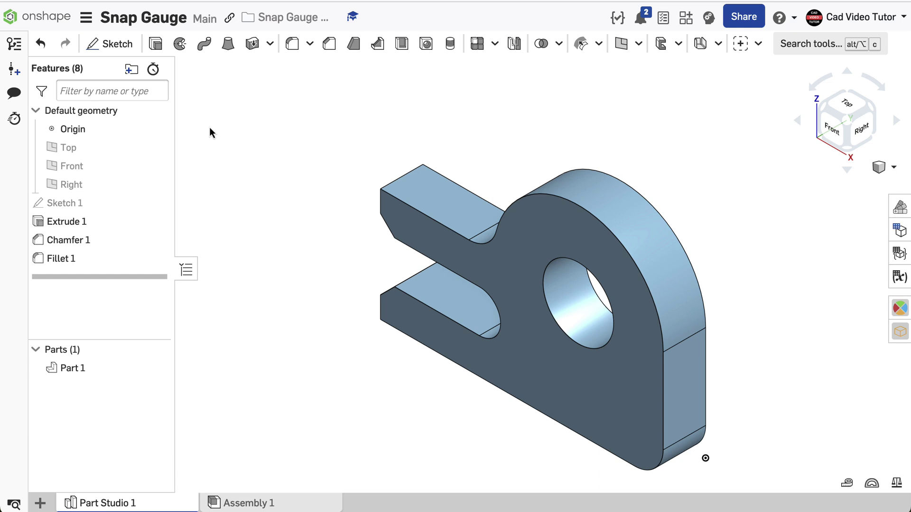
In Sketch 1, change the slot width from 15 to 20 mm and the nose height from 40 to 45 mm.
left_click(106, 203)
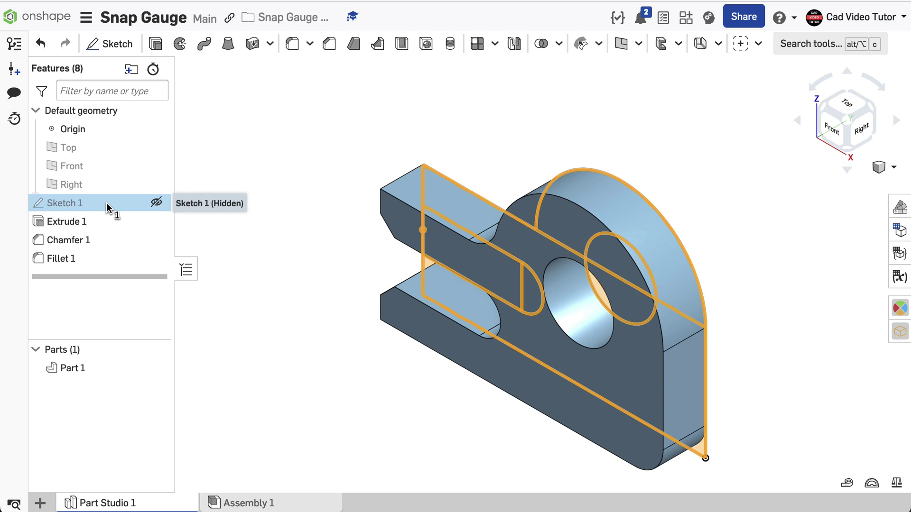
double_click(106, 203)
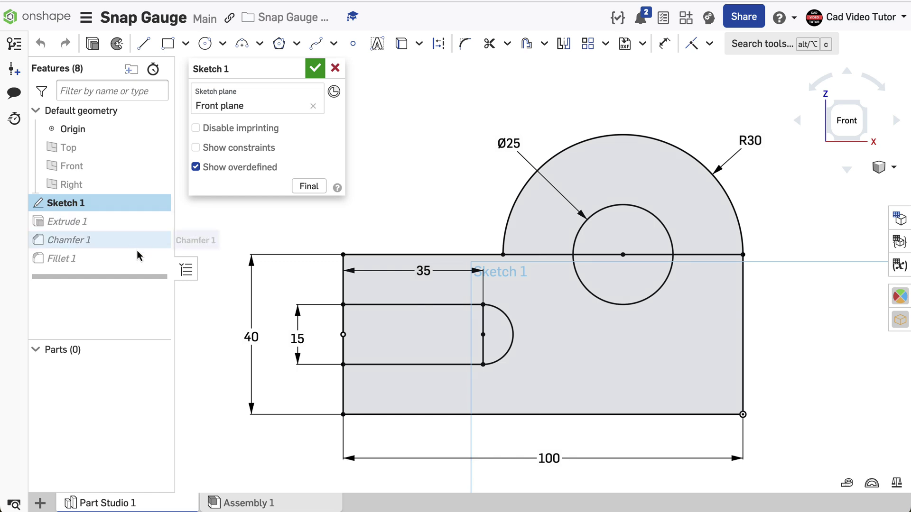
double_click(297, 337)
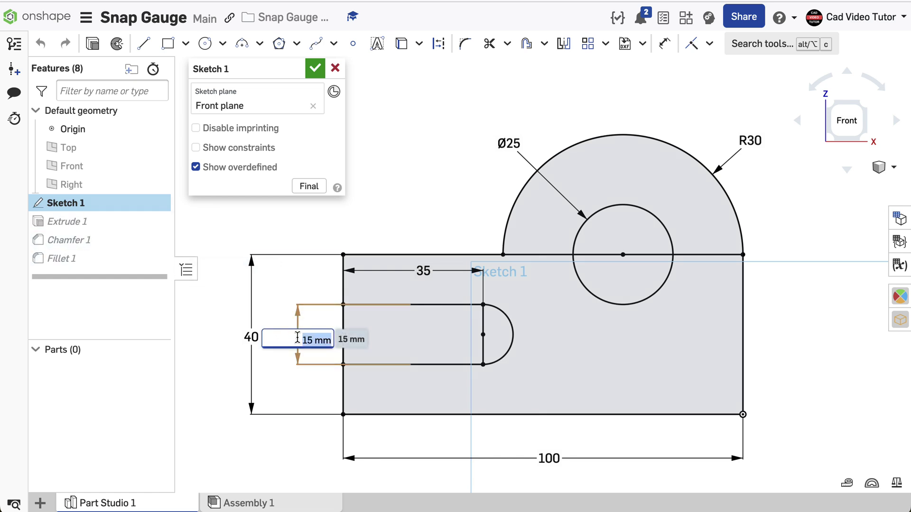
type("20")
key("Return")
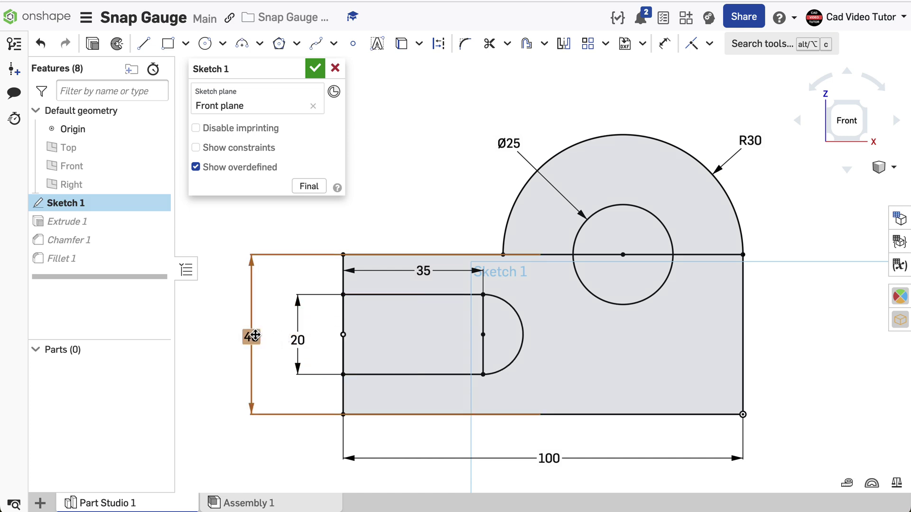
double_click(255, 336)
type("45")
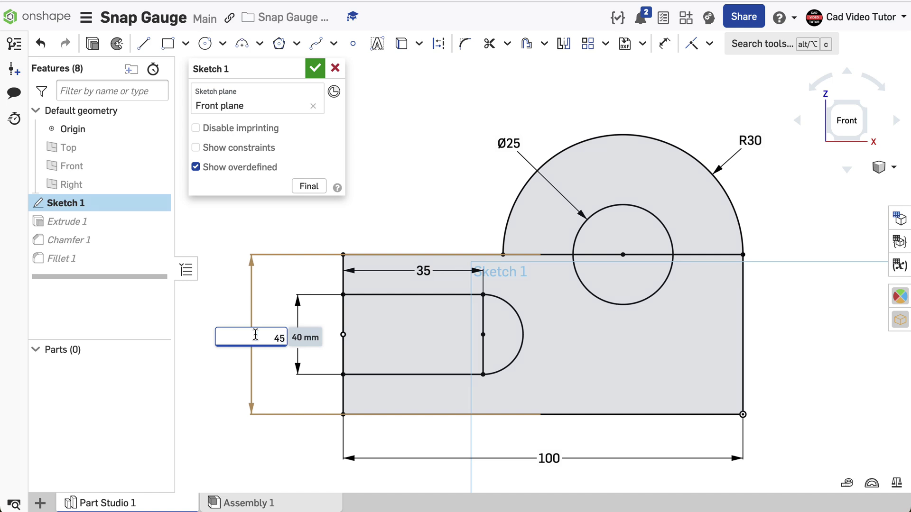
key("Return")
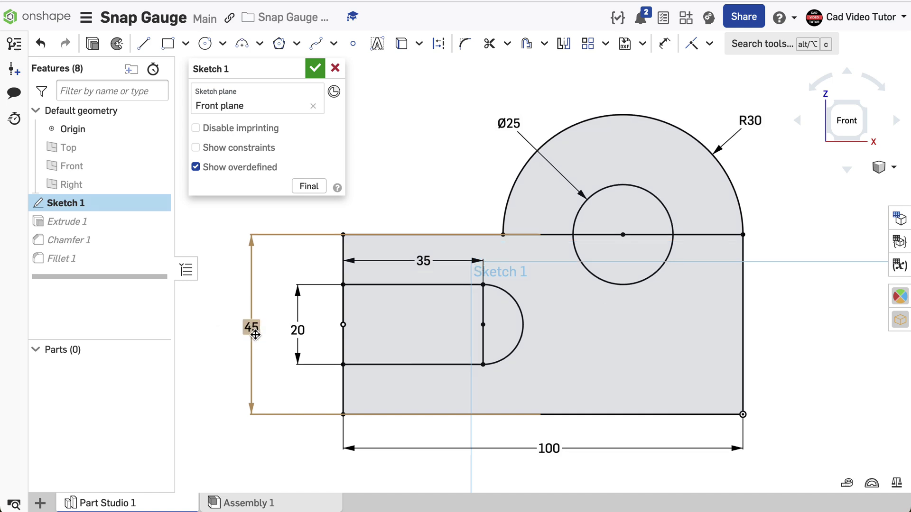
left_click(310, 186)
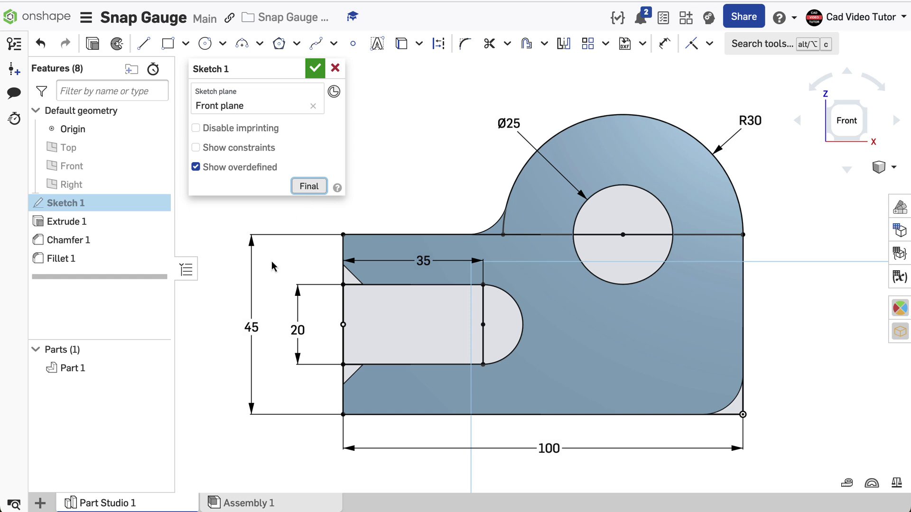
right_click_drag(271, 261, 313, 278)
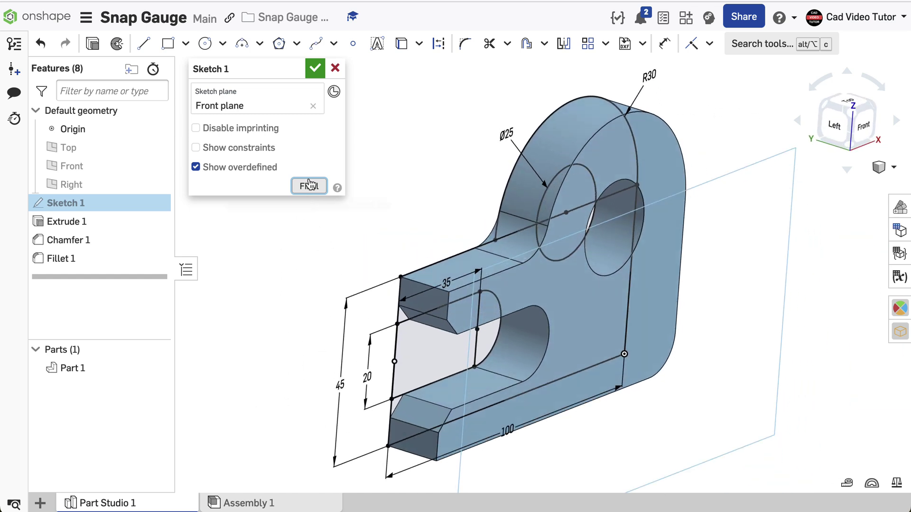
left_click(314, 69)
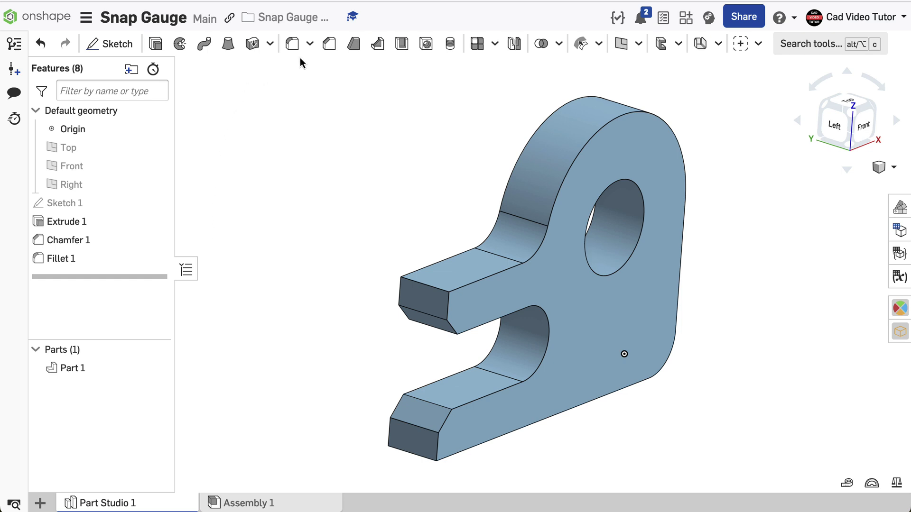
Add a 2 mm fillet to the prong's top face, short end edge, hole edge and back face.
left_click(310, 45)
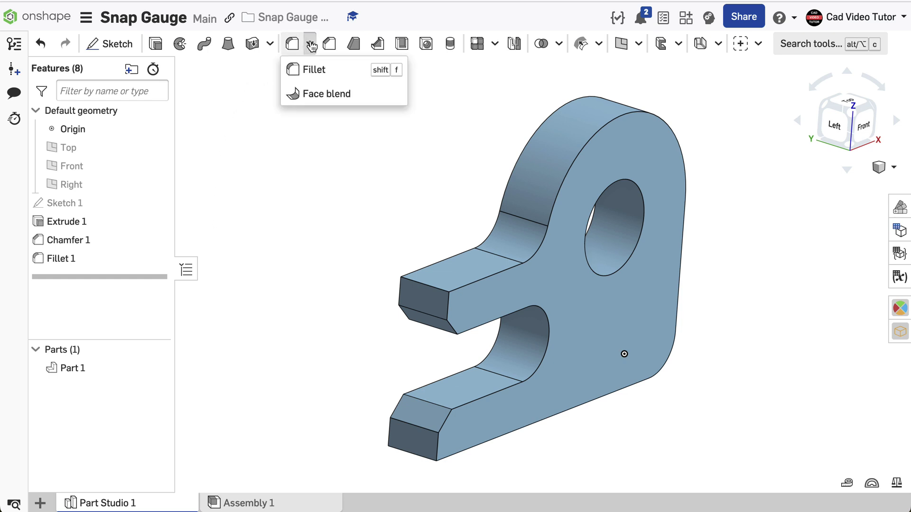
left_click(308, 70)
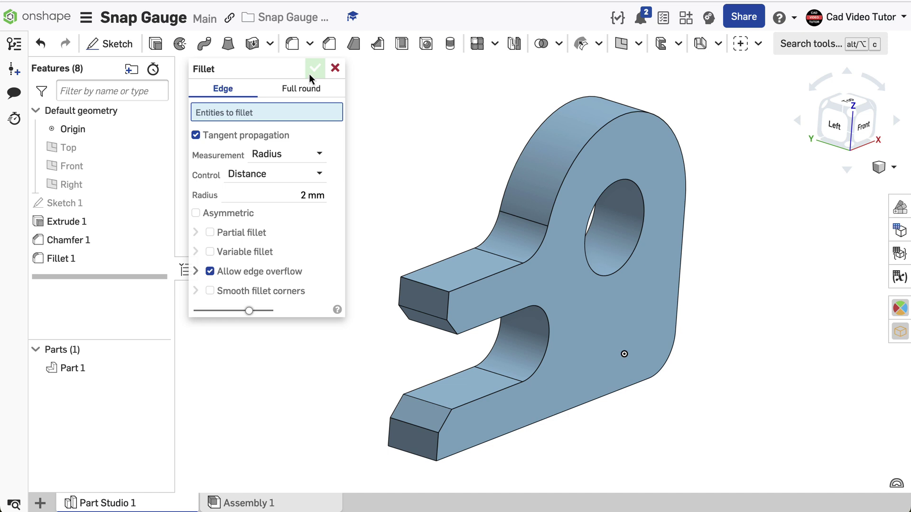
left_click(292, 196)
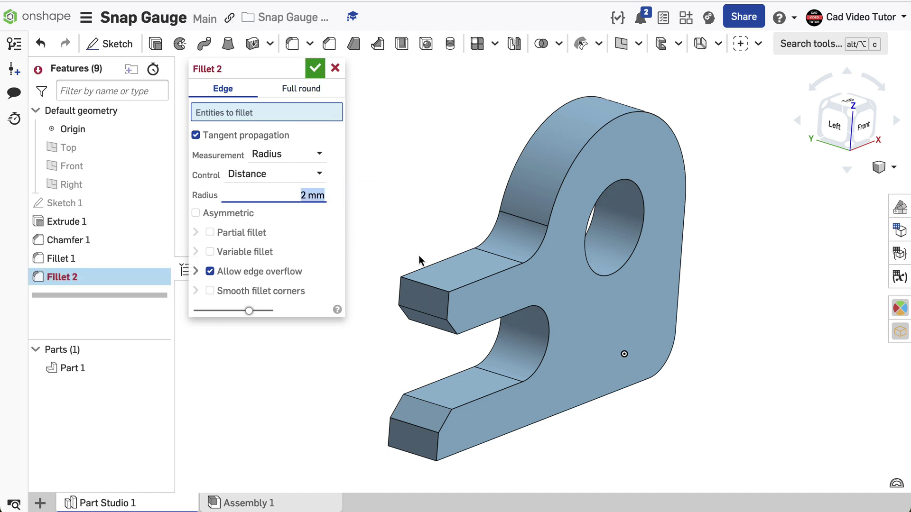
left_click(464, 278)
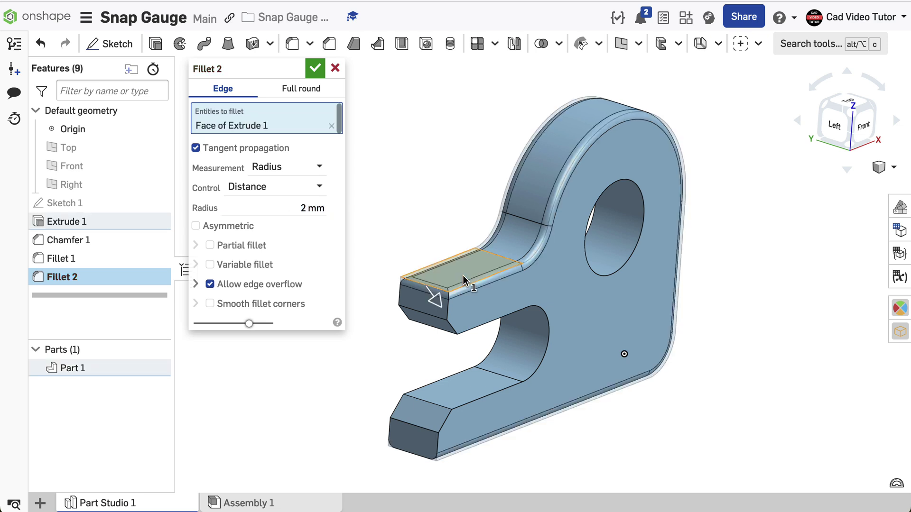
key("Up")
key("Up")
key("Up")
key("Up")
key("Up")
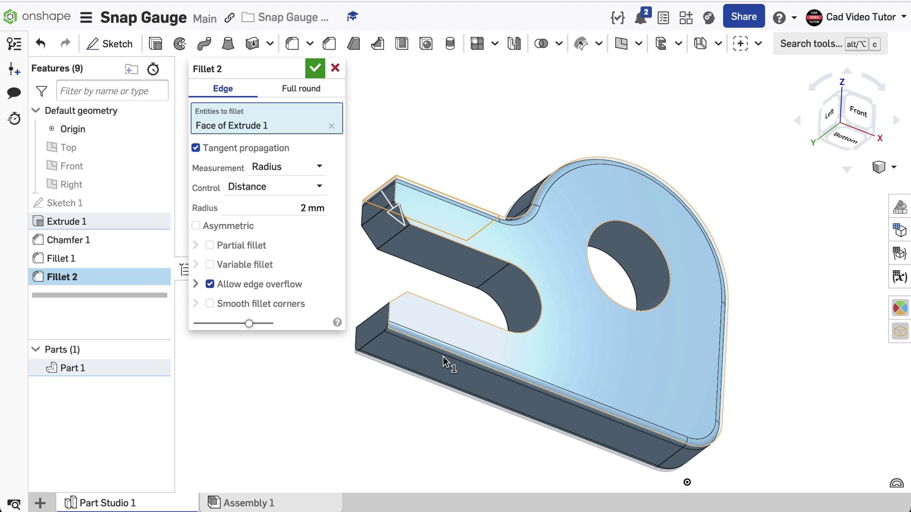
left_click(377, 337)
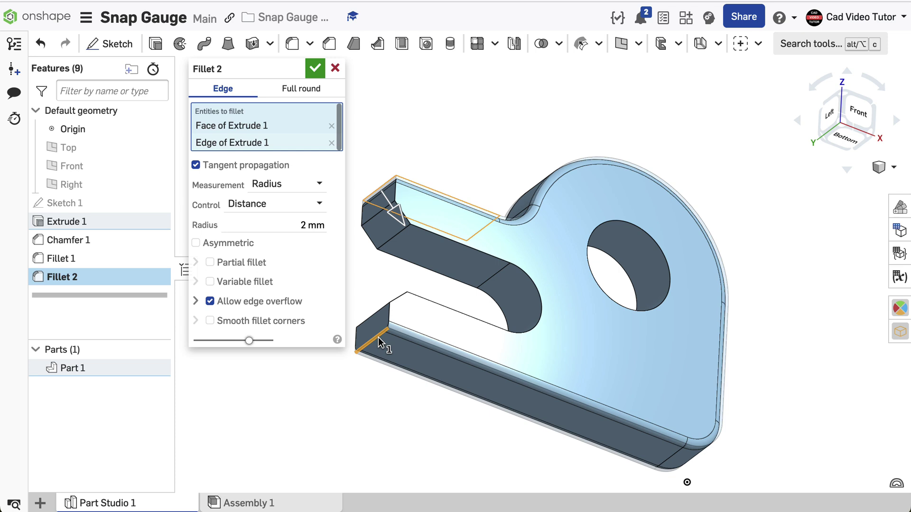
right_click_drag(377, 337, 631, 231)
left_click(631, 231)
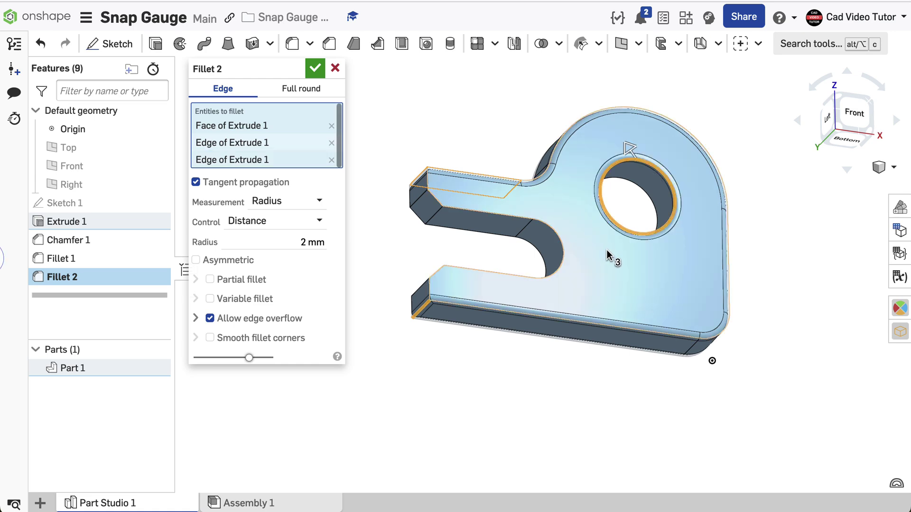
right_click_drag(701, 274, 526, 254)
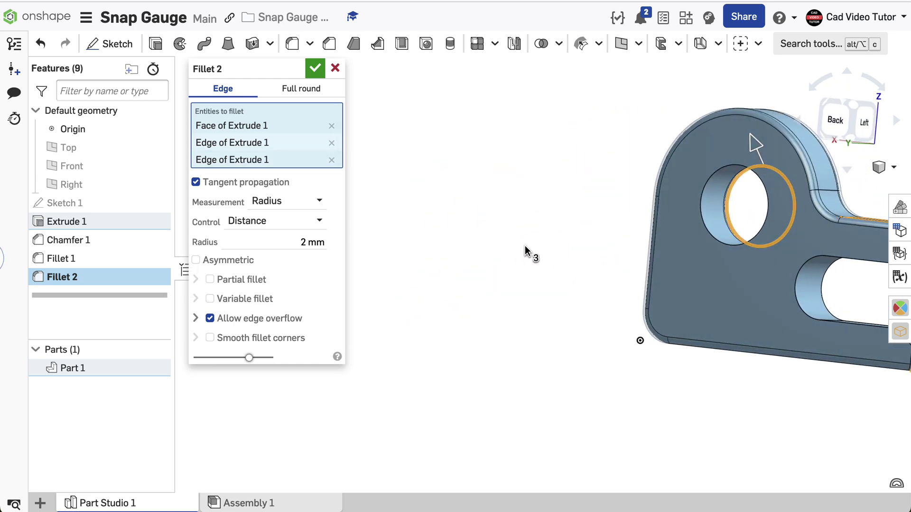
left_click(716, 250)
scroll(714, 264, "down", 1)
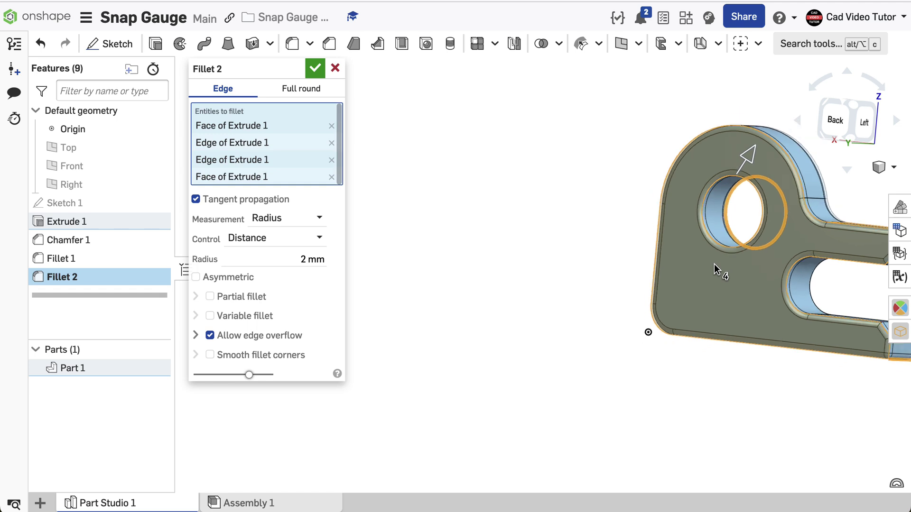
middle_click_drag(714, 264, 502, 237)
left_click(315, 69)
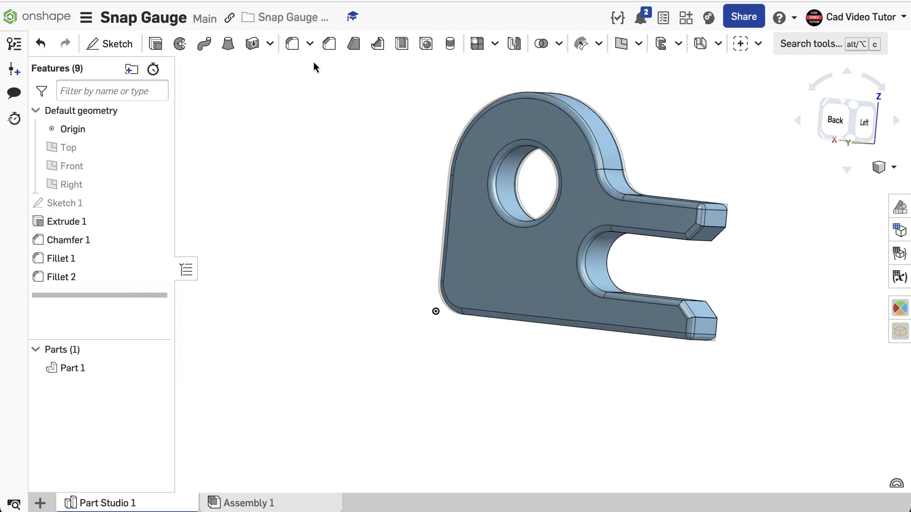
Switch to isometric view and read the revised Part 1 mass of 528.079 g.
right_click(322, 113)
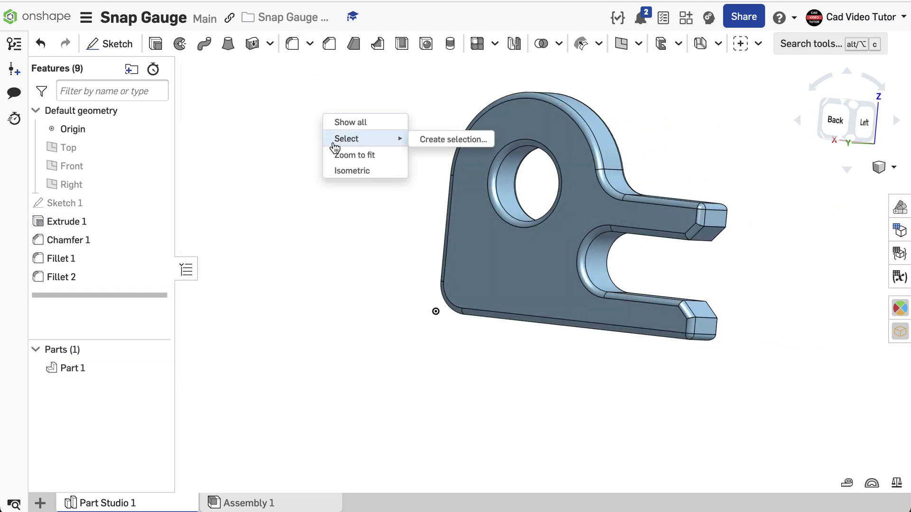
left_click(340, 169)
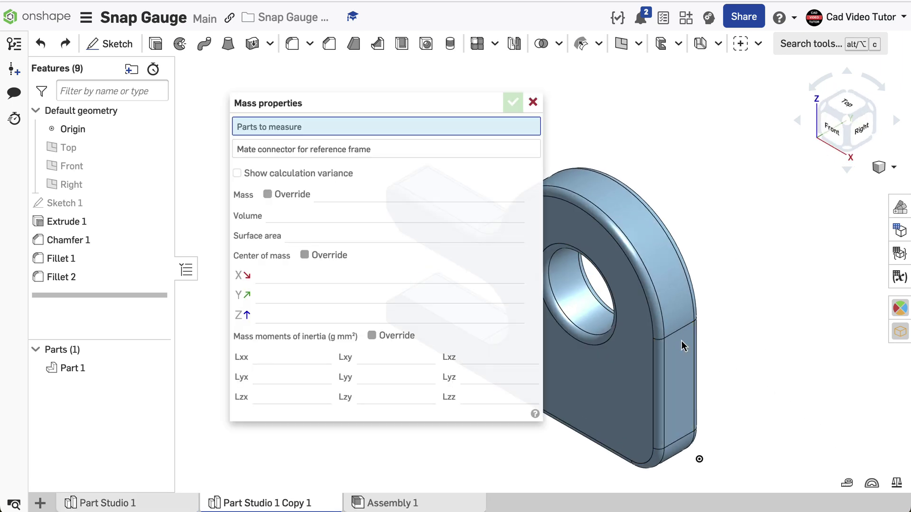
left_click(639, 341)
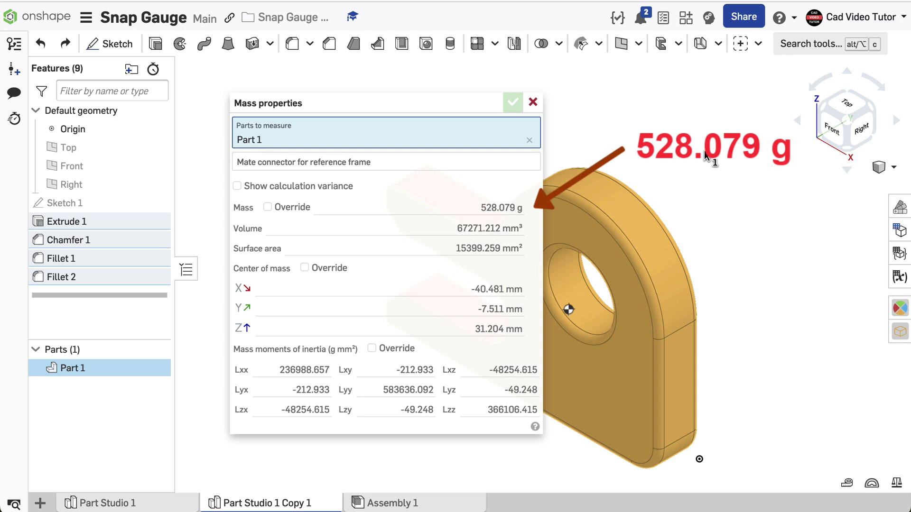
left_click(533, 103)
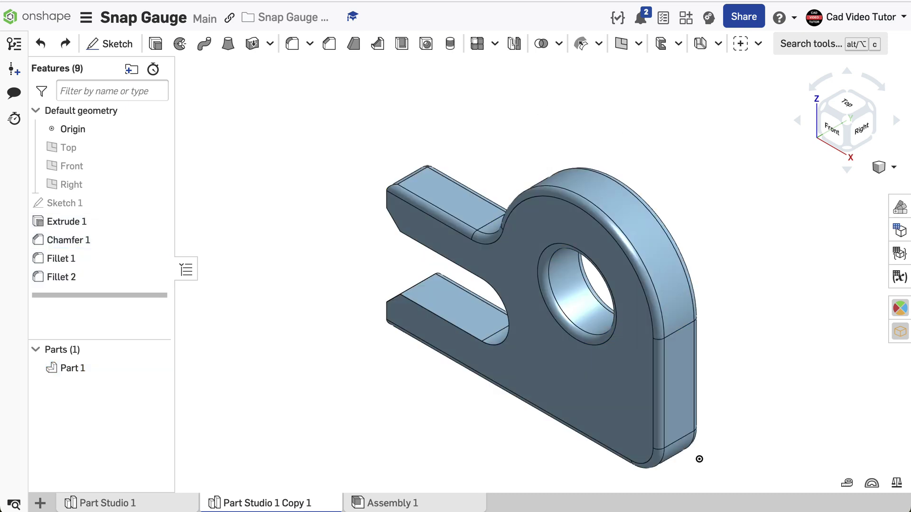